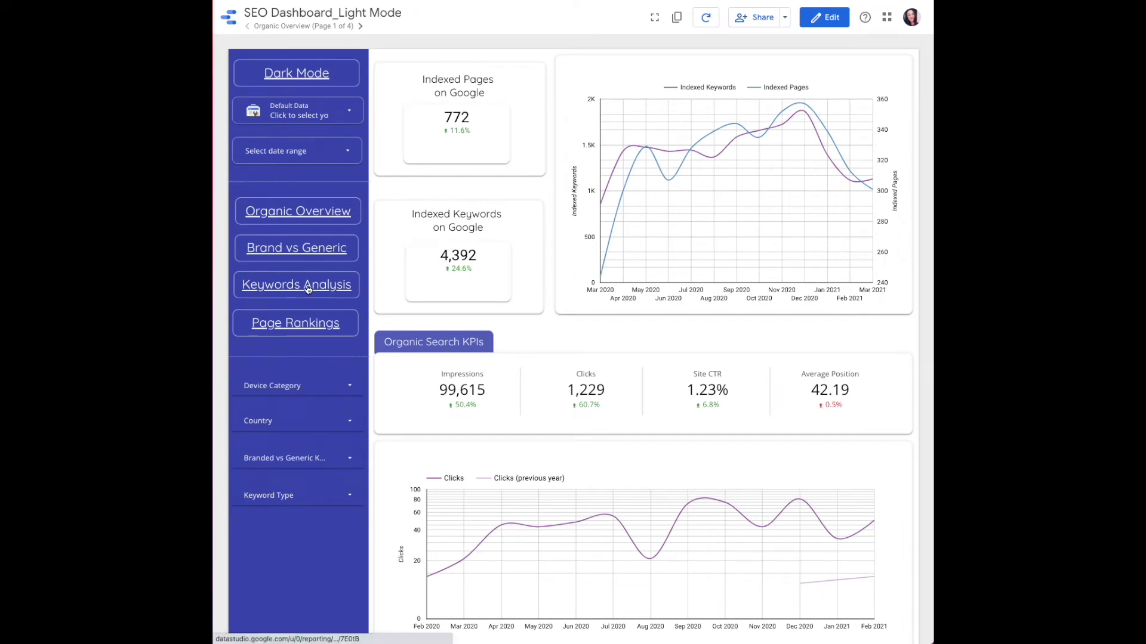
Step: Scroll through the finished dashboard's Keywords Analysis page to review it
left_click(308, 290)
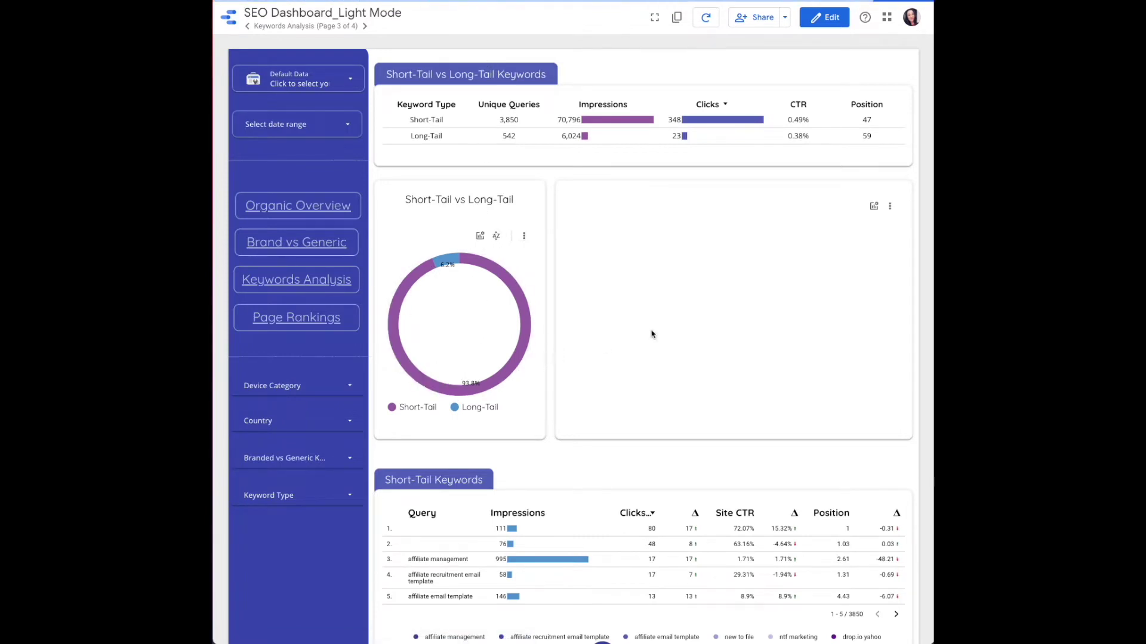
scroll(739, 261, "down", 4)
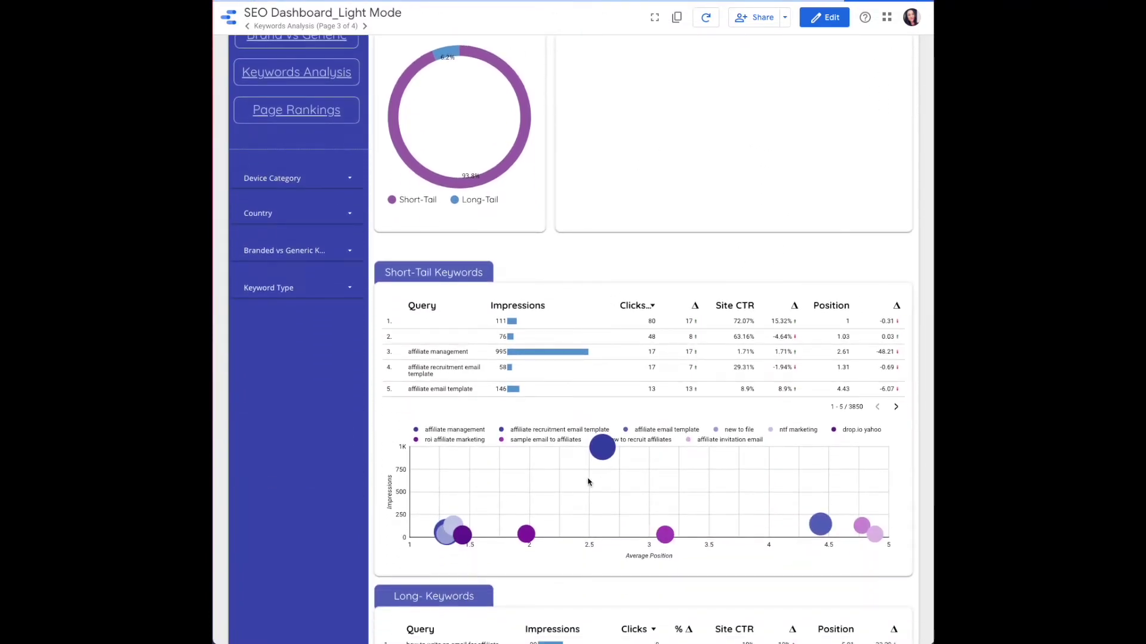
scroll(681, 495, "up", 4)
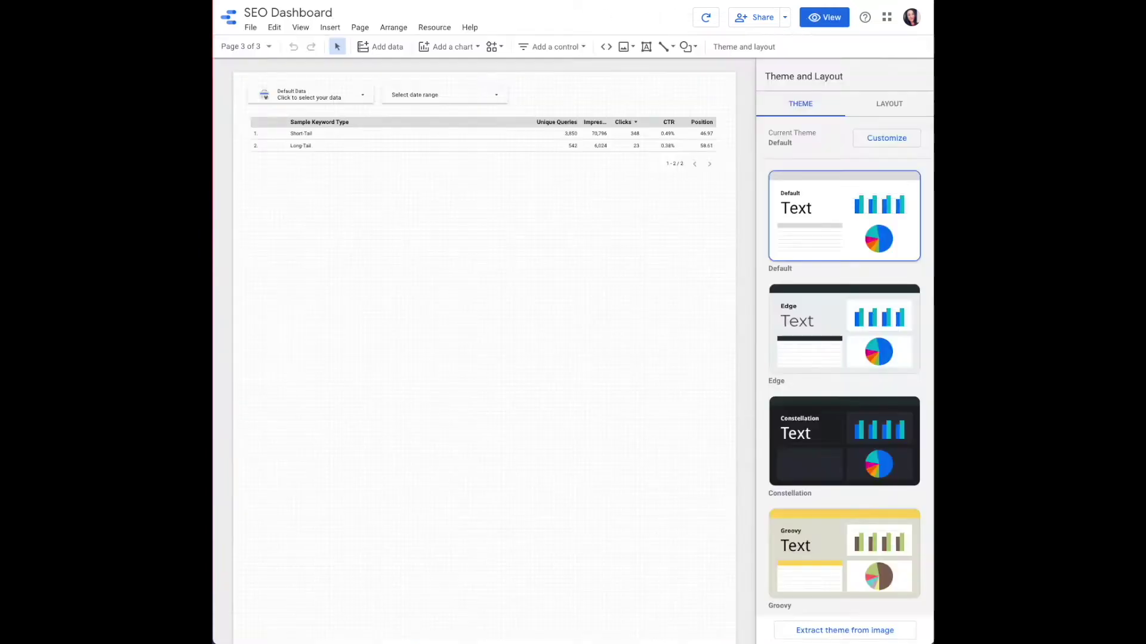
Step: Insert a pie chart below the Sample Keyword Type table
left_click(442, 47)
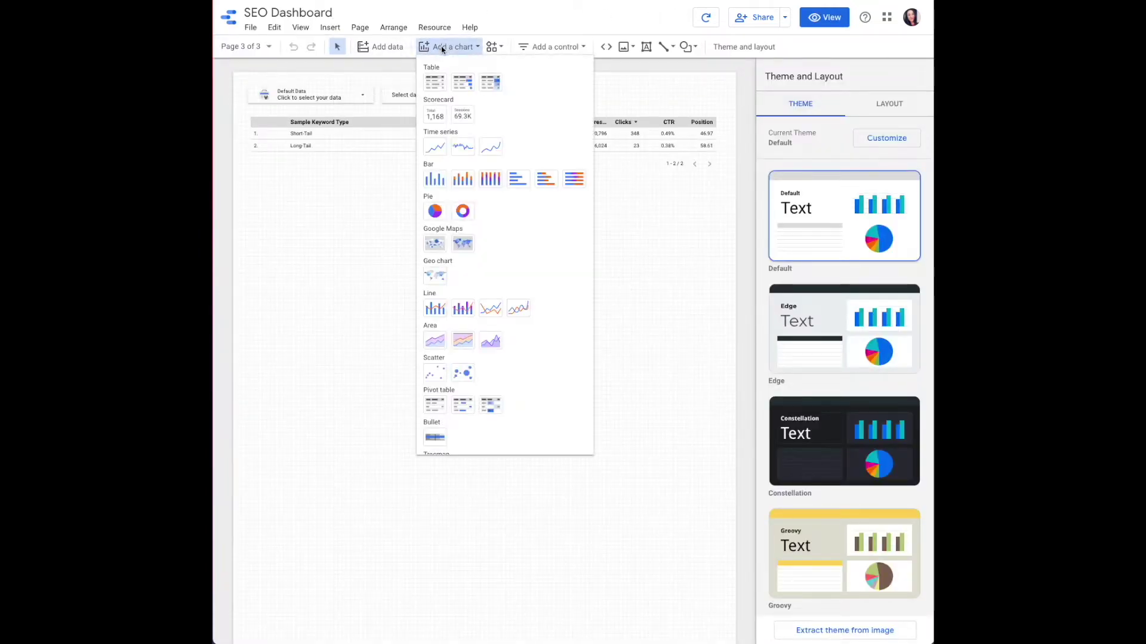
left_click(435, 210)
left_click(249, 174)
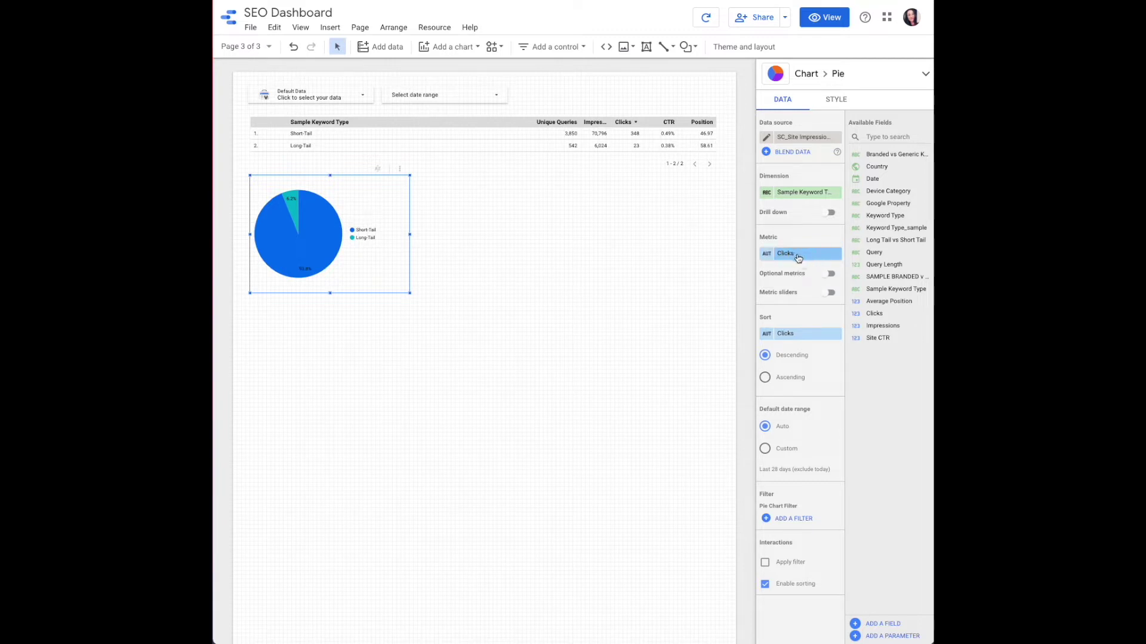
Step: Add Impressions as an optional metric, keeping Clicks as the sort field
left_click(828, 273)
left_click(771, 297)
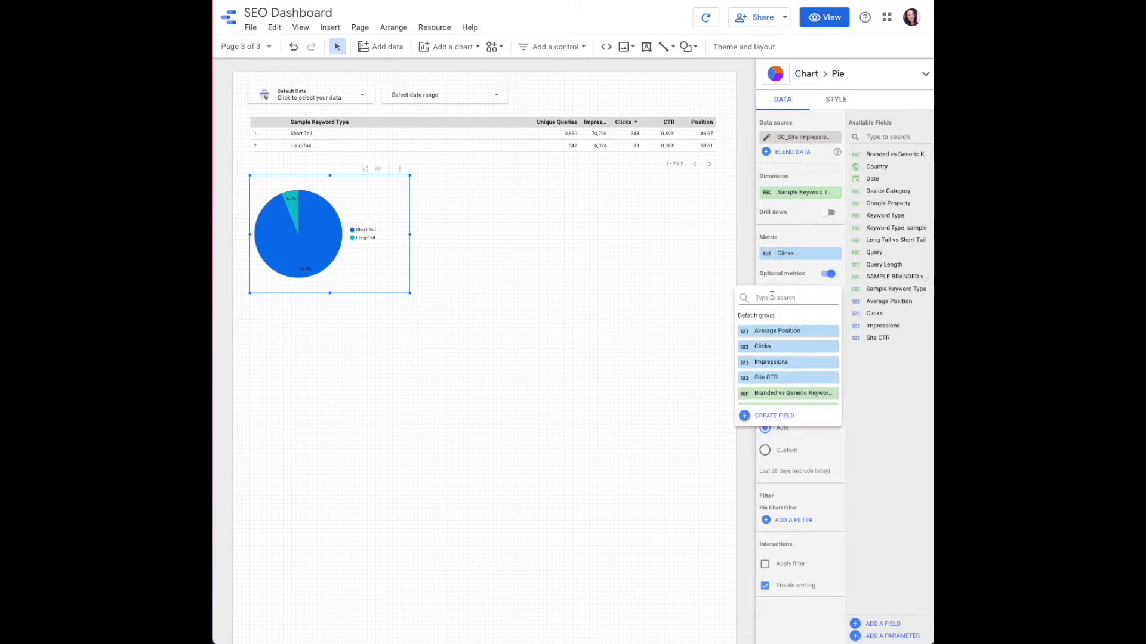
type("Imp")
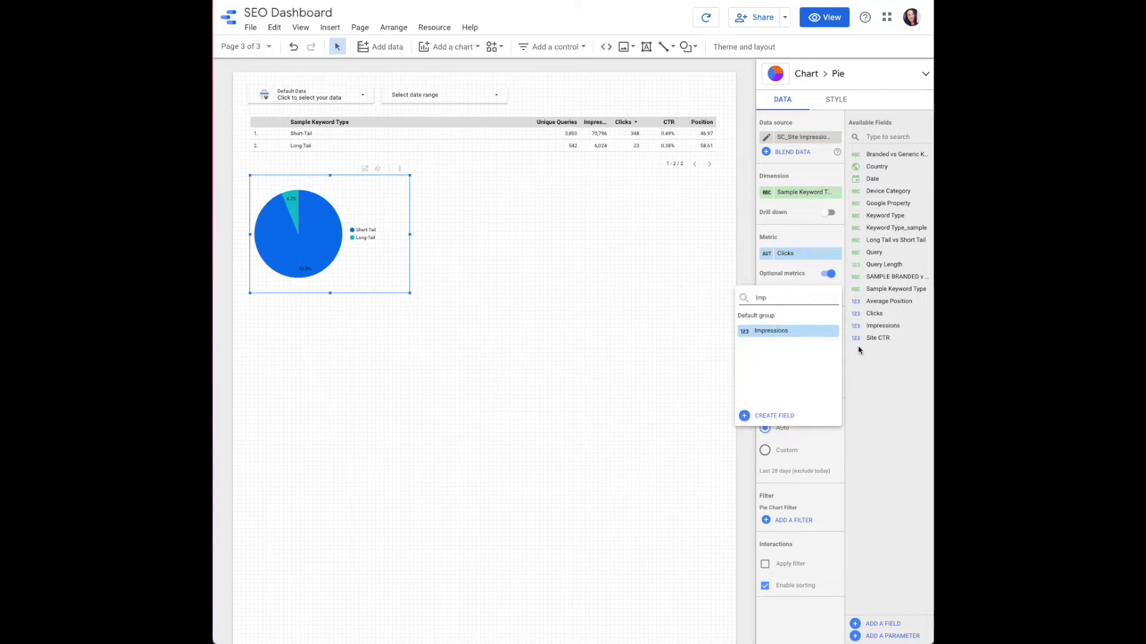
left_click(798, 331)
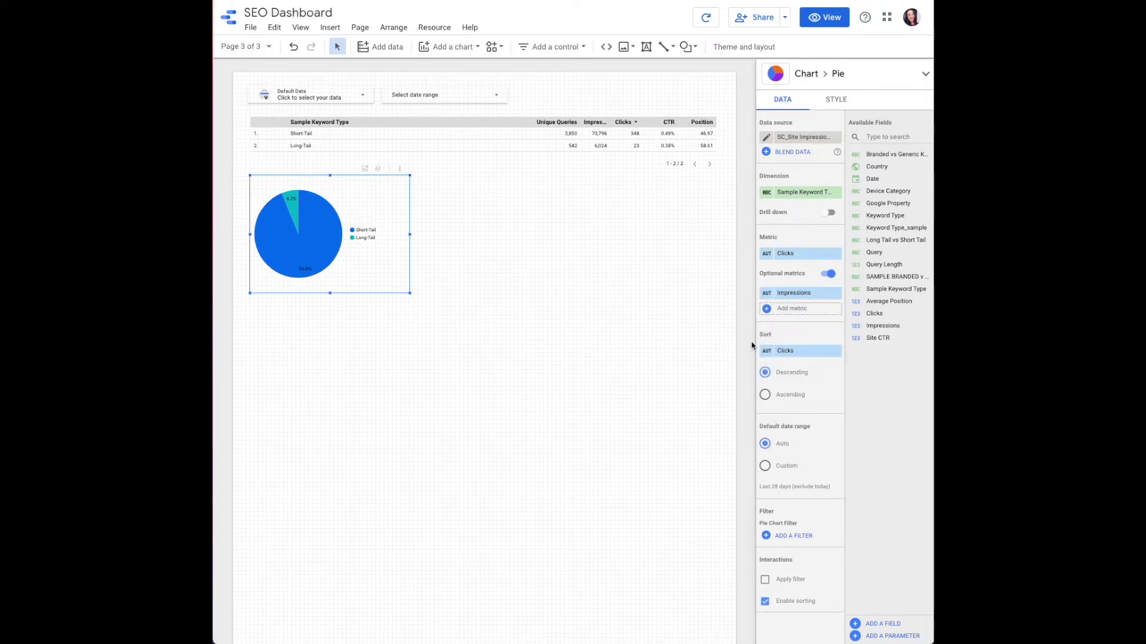
left_click(800, 351)
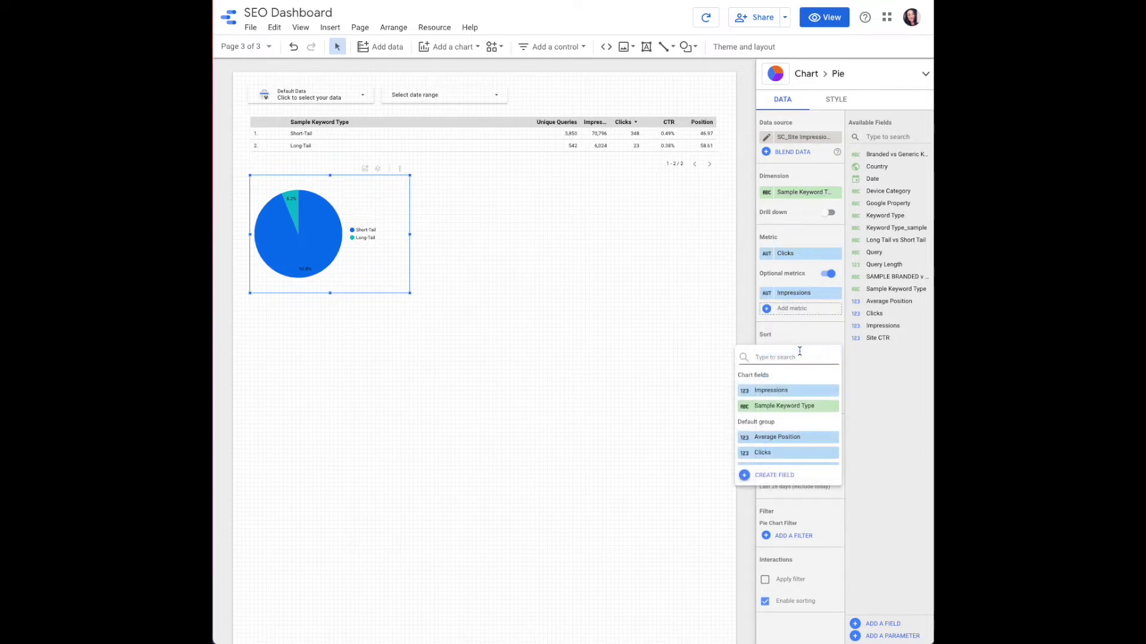
left_click(747, 301)
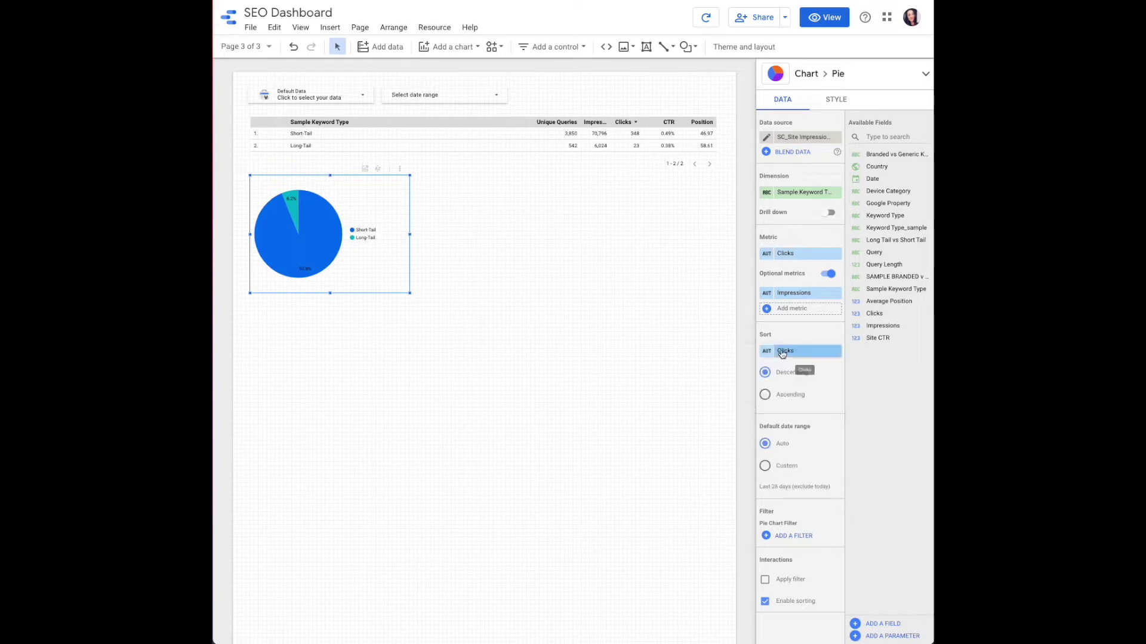
scroll(760, 385, "down", 1)
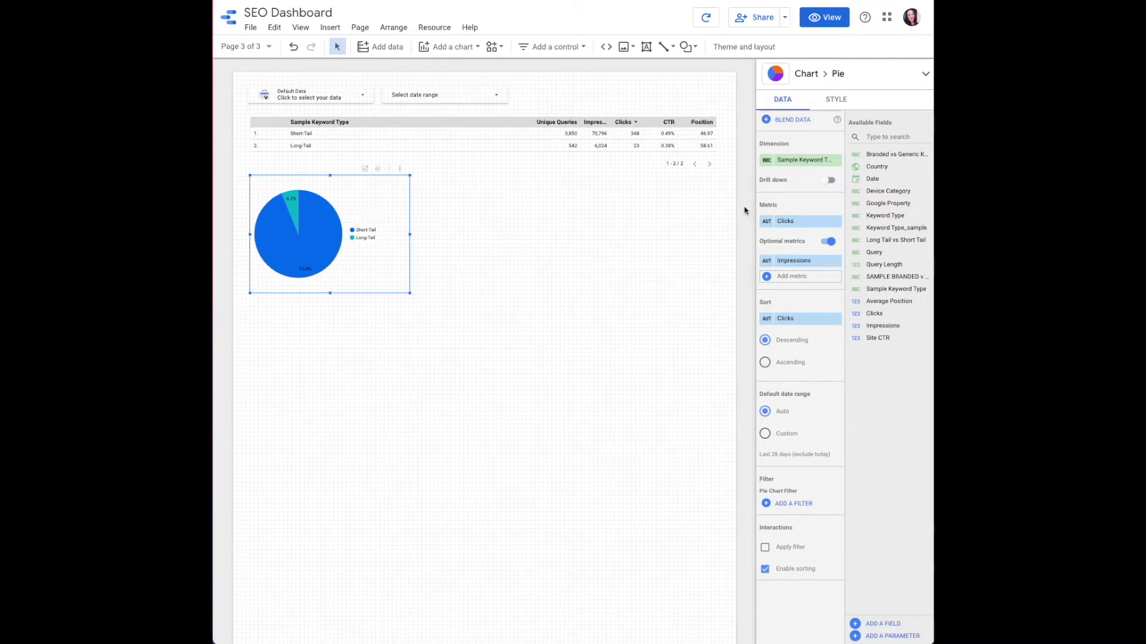
left_click(834, 105)
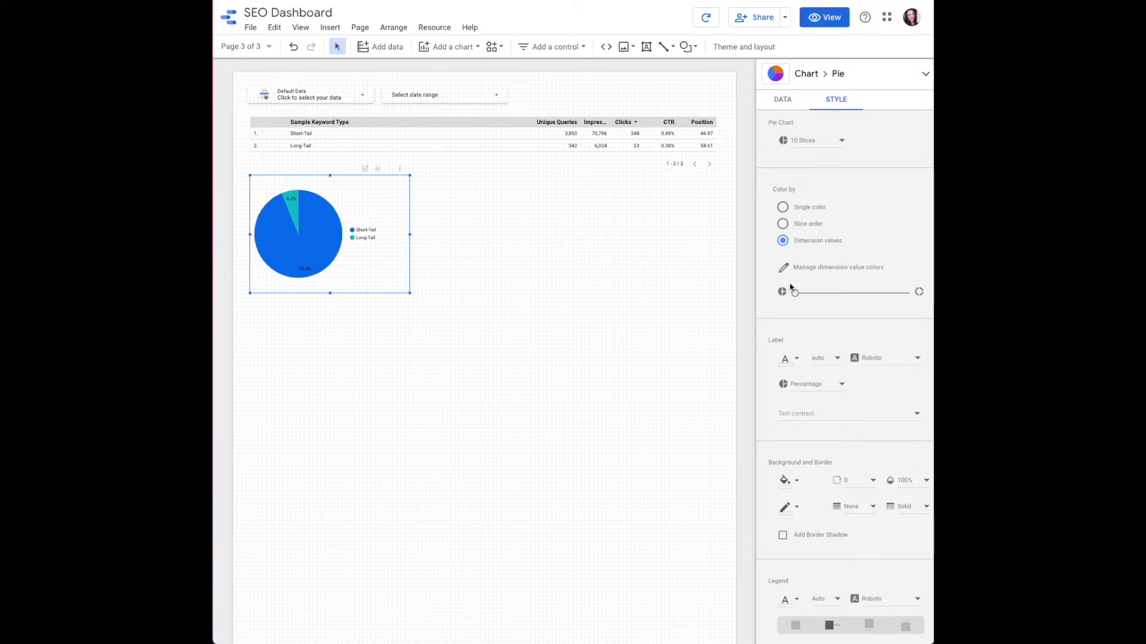
Step: Make the pie a donut with a large hole, coloured in a single lavender shade
left_click_drag(794, 292, 886, 297)
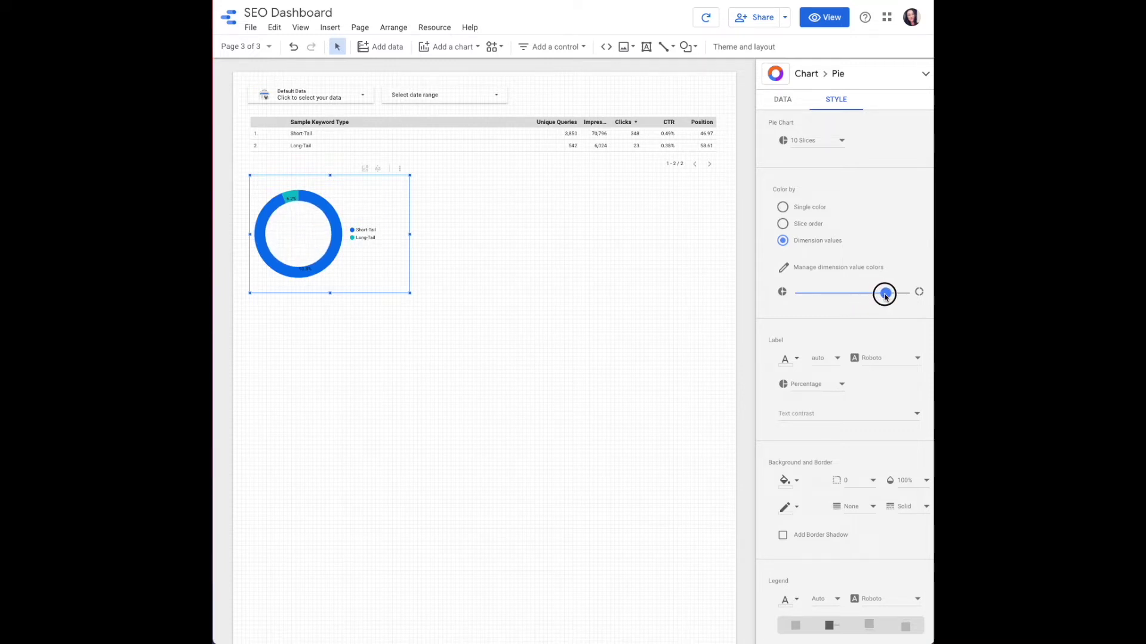
left_click_drag(885, 296, 885, 296)
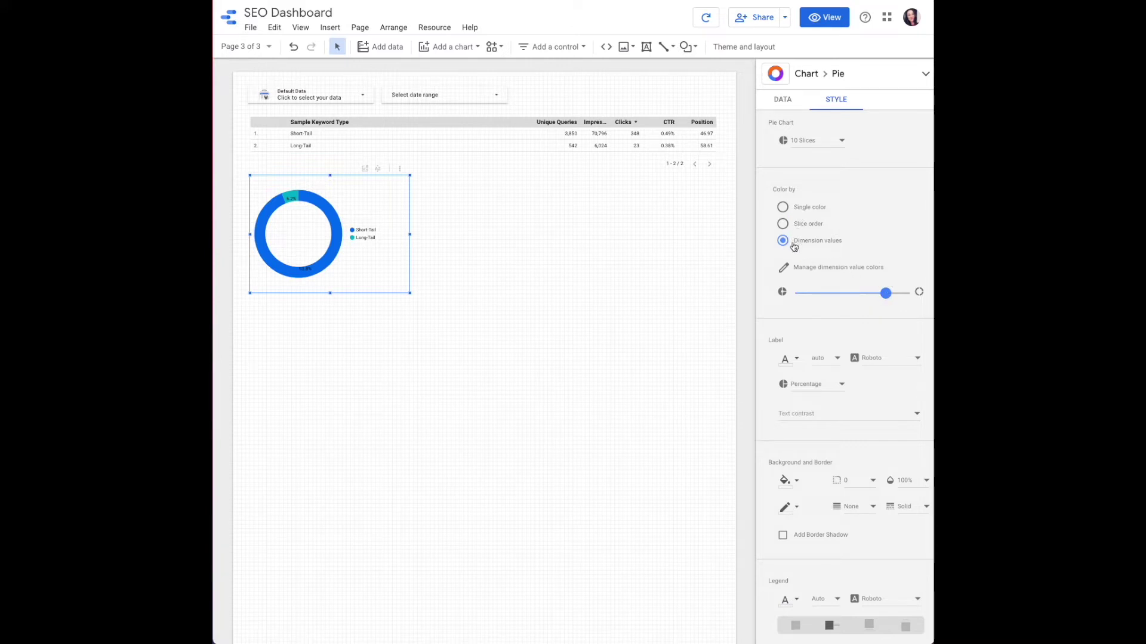
left_click(784, 225)
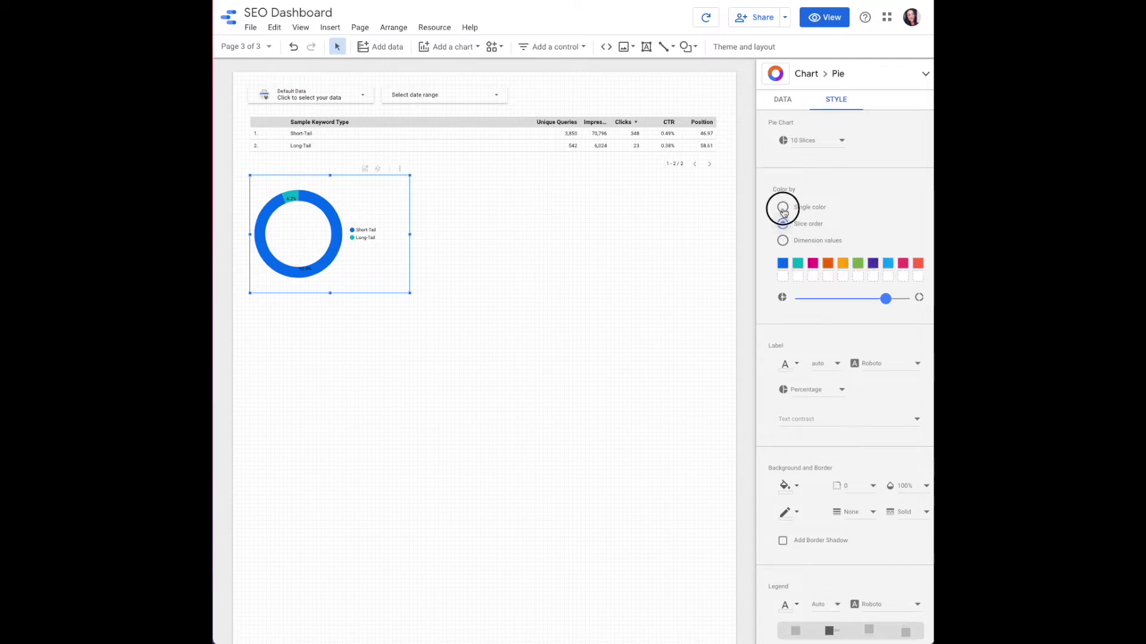
left_click(782, 208)
left_click(784, 265)
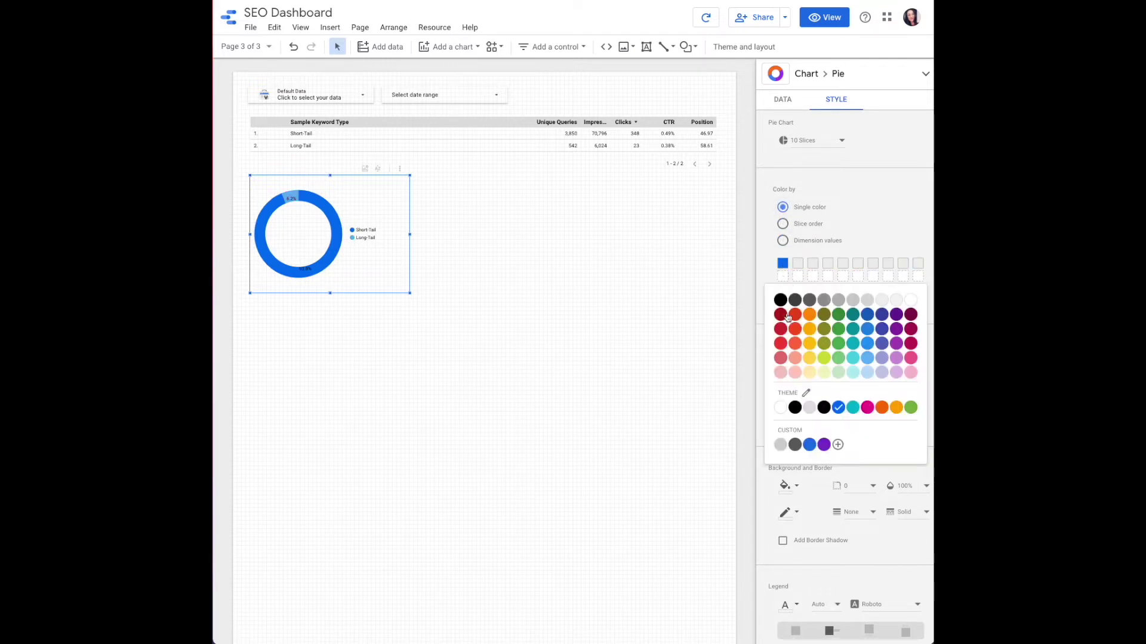
left_click(883, 360)
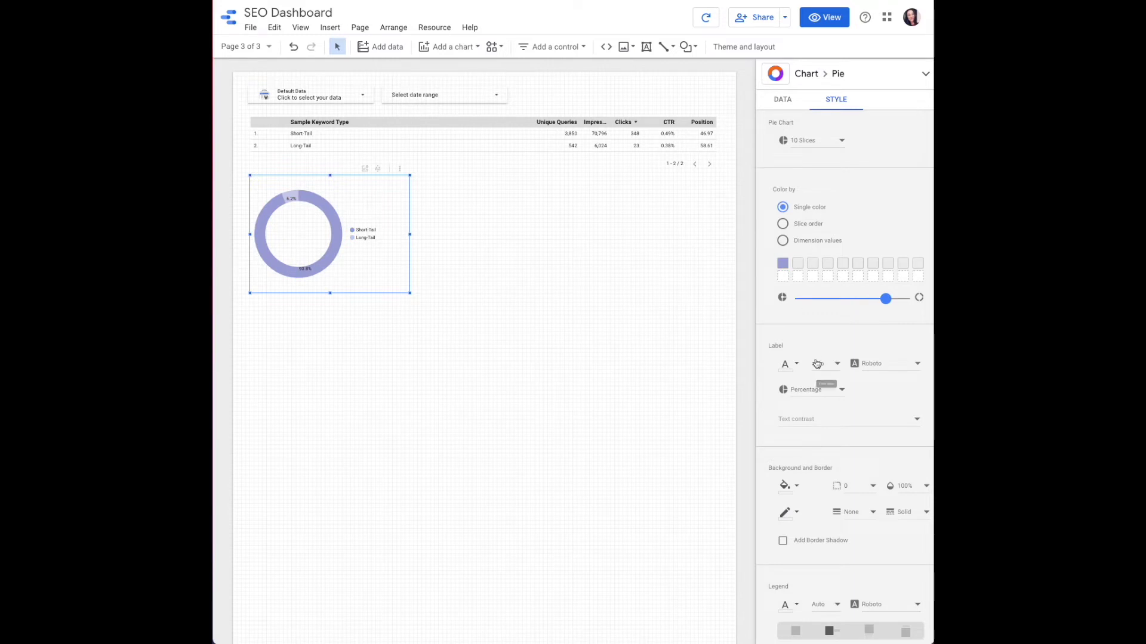
Step: Set the donut chart's legend position to None
scroll(816, 363, "down", 1)
scroll(816, 362, "down", 5)
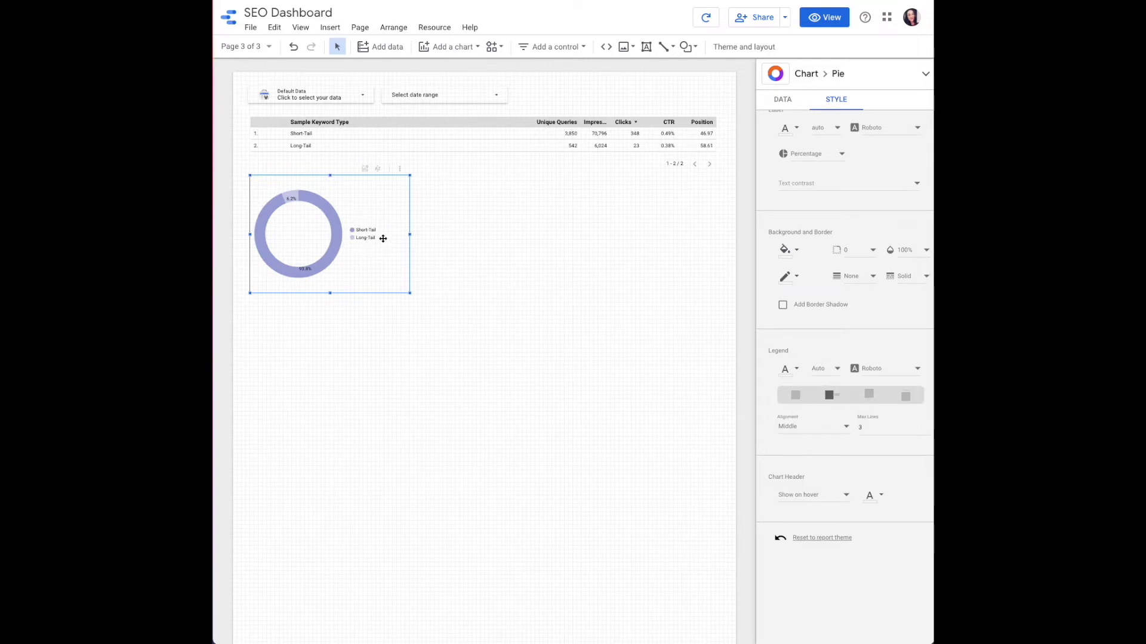
left_click(872, 397)
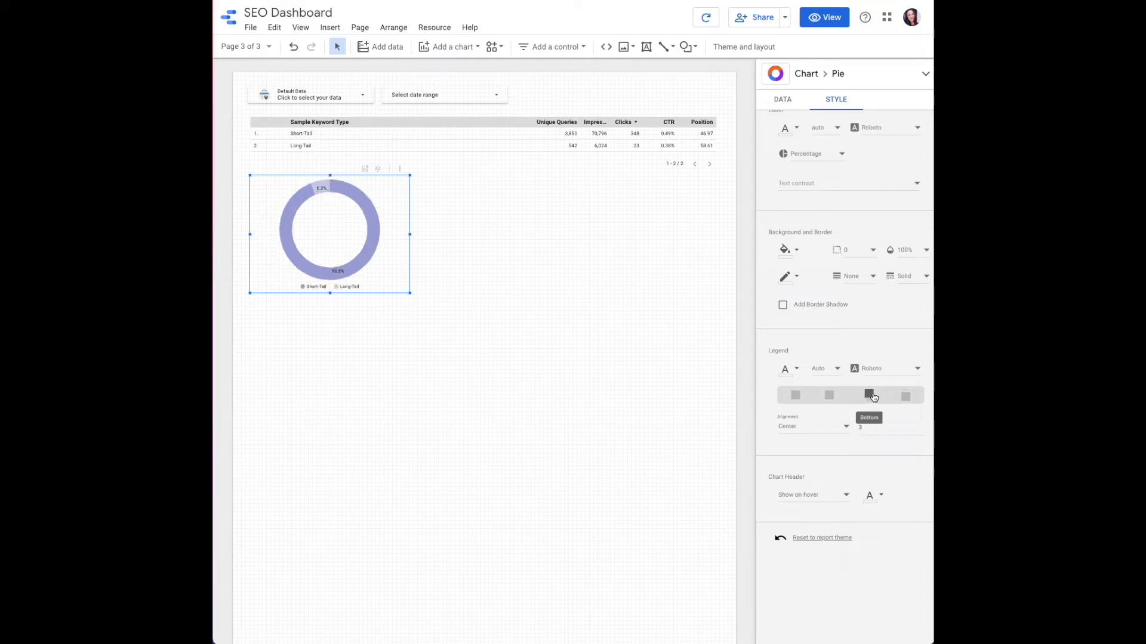
left_click(796, 397)
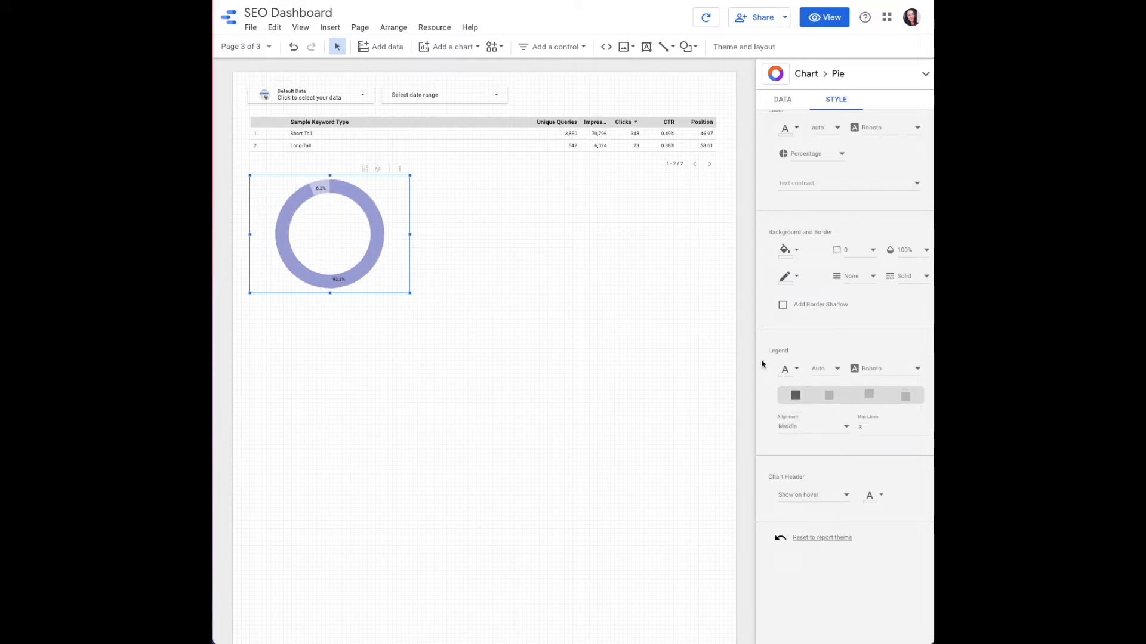
left_click(906, 397)
left_click(805, 396)
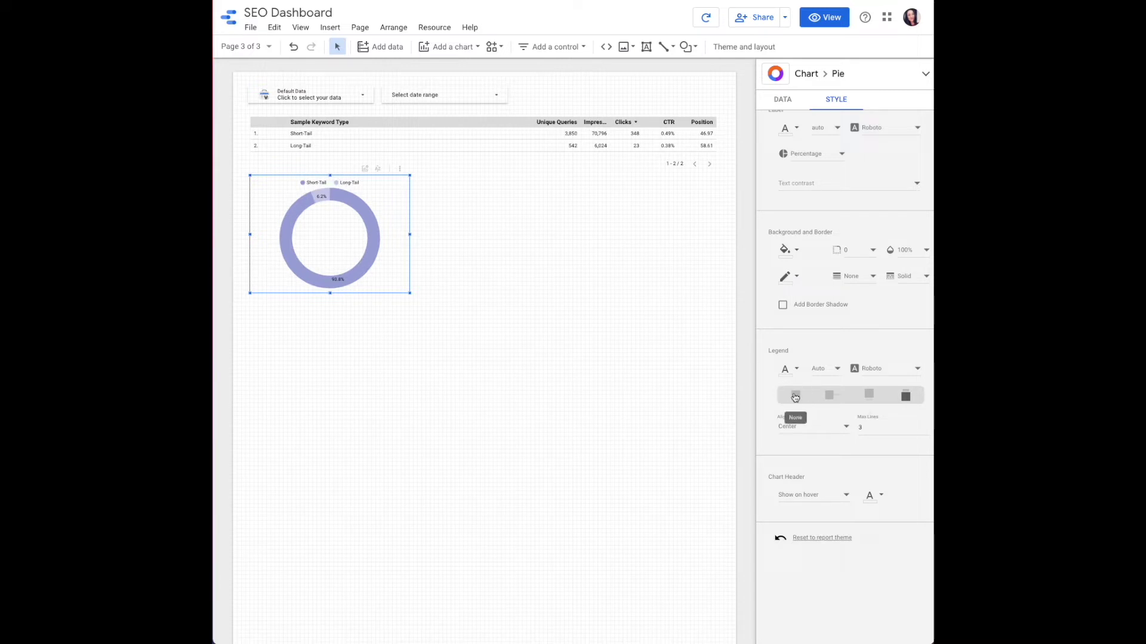
Step: Set the chart header to Always show and preview the report in view mode
left_click(841, 497)
left_click(833, 468)
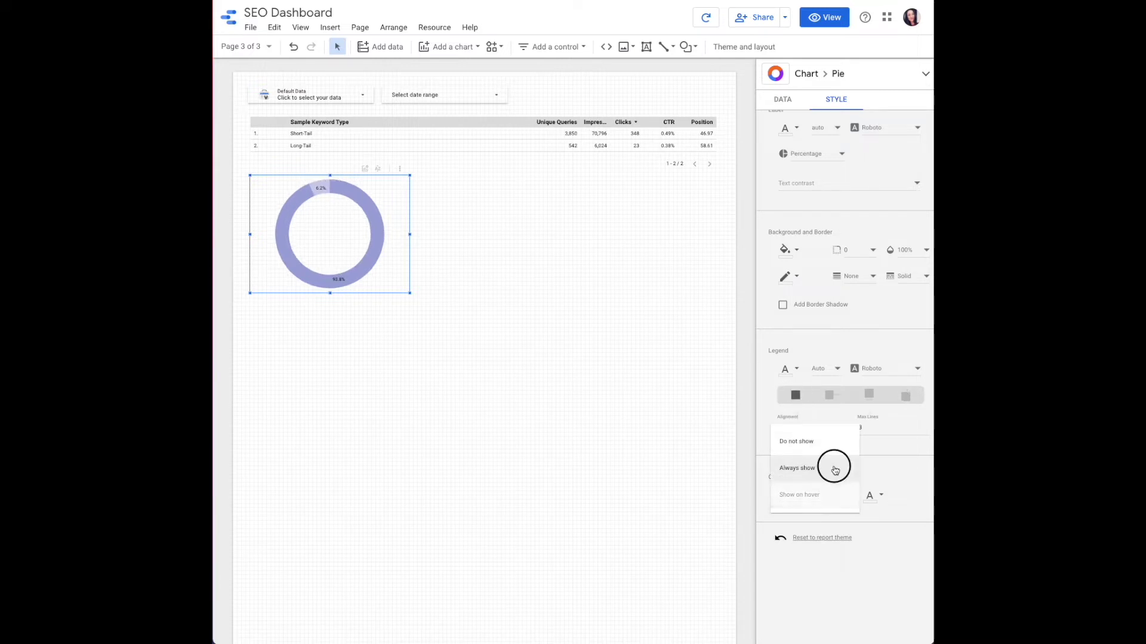
left_click(842, 496)
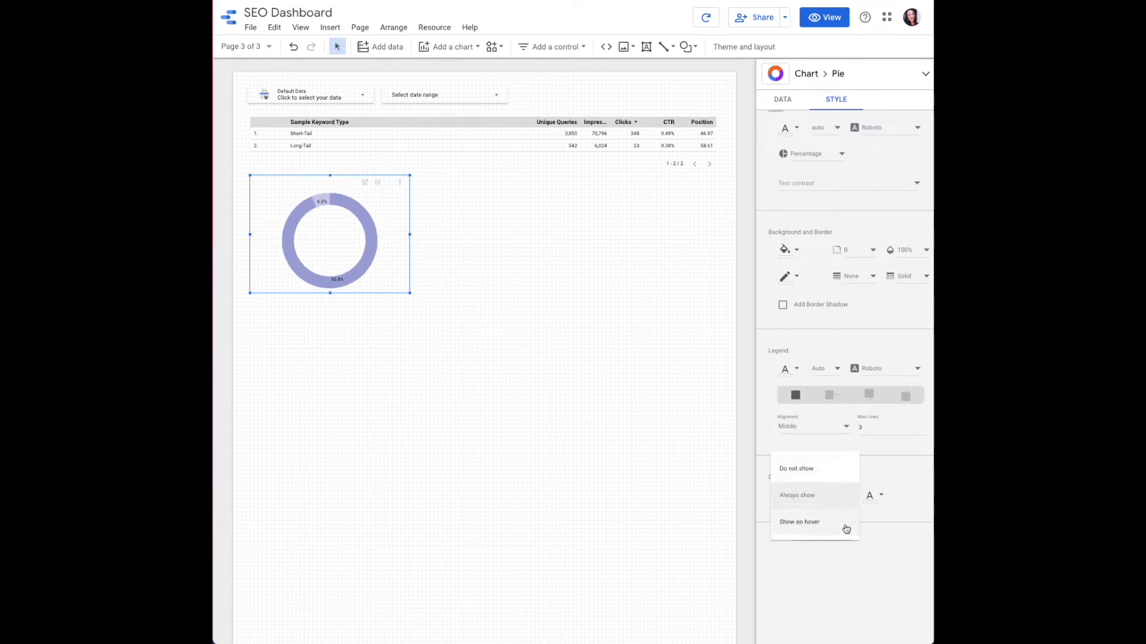
left_click(897, 150)
left_click(824, 17)
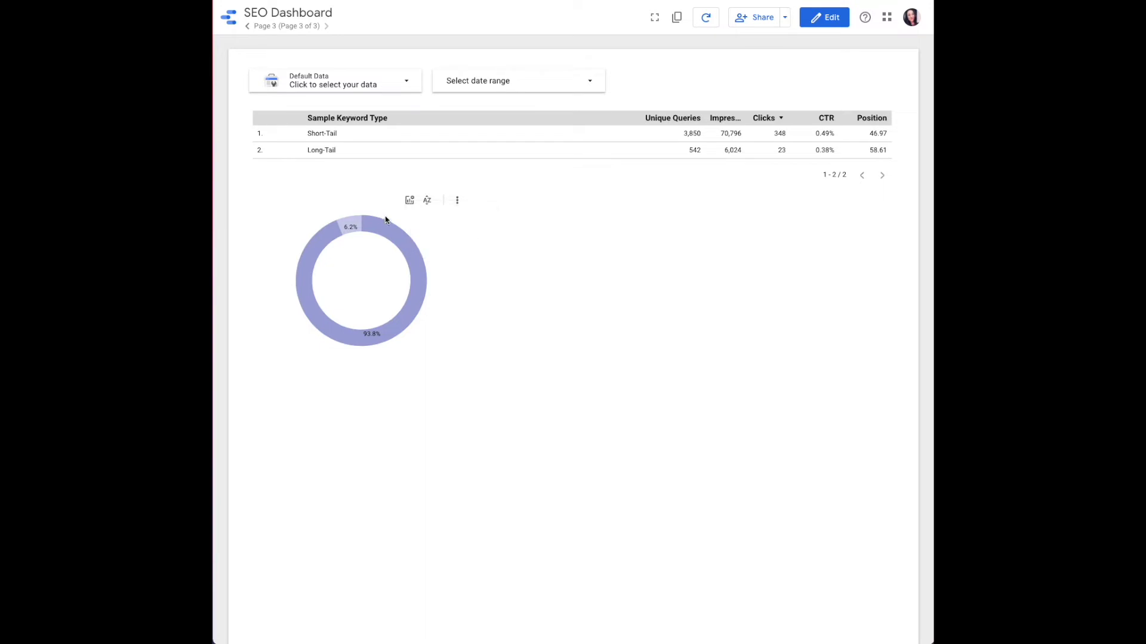
Step: Read the Long-Tail slice tooltip (23 clicks, 6.2%), then return to edit mode
mouse_move(354, 223)
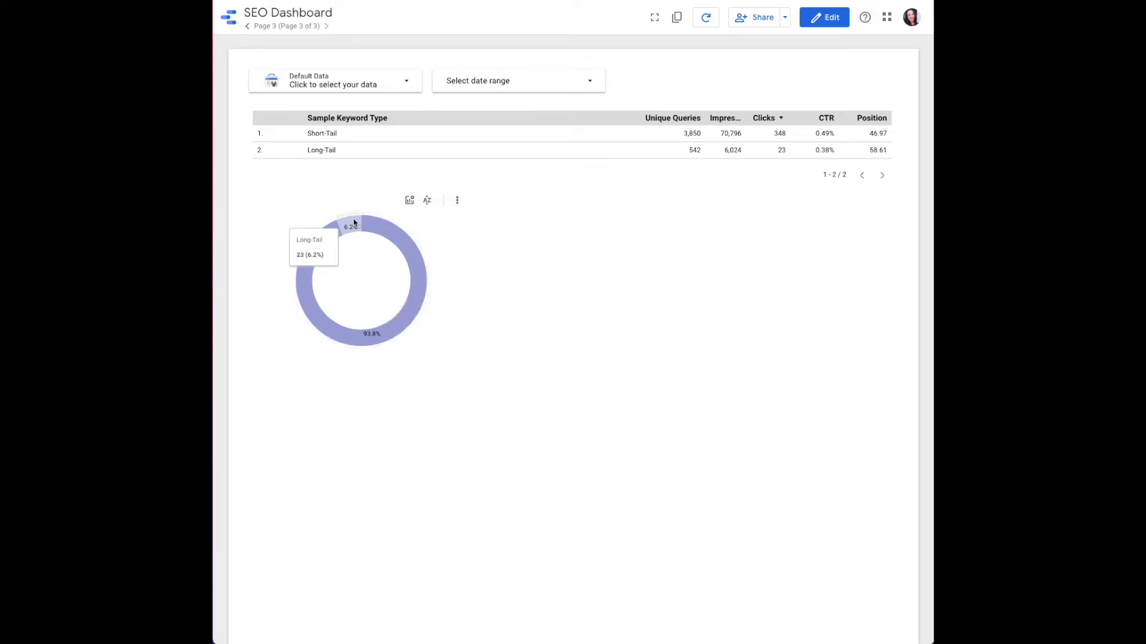
left_click(827, 18)
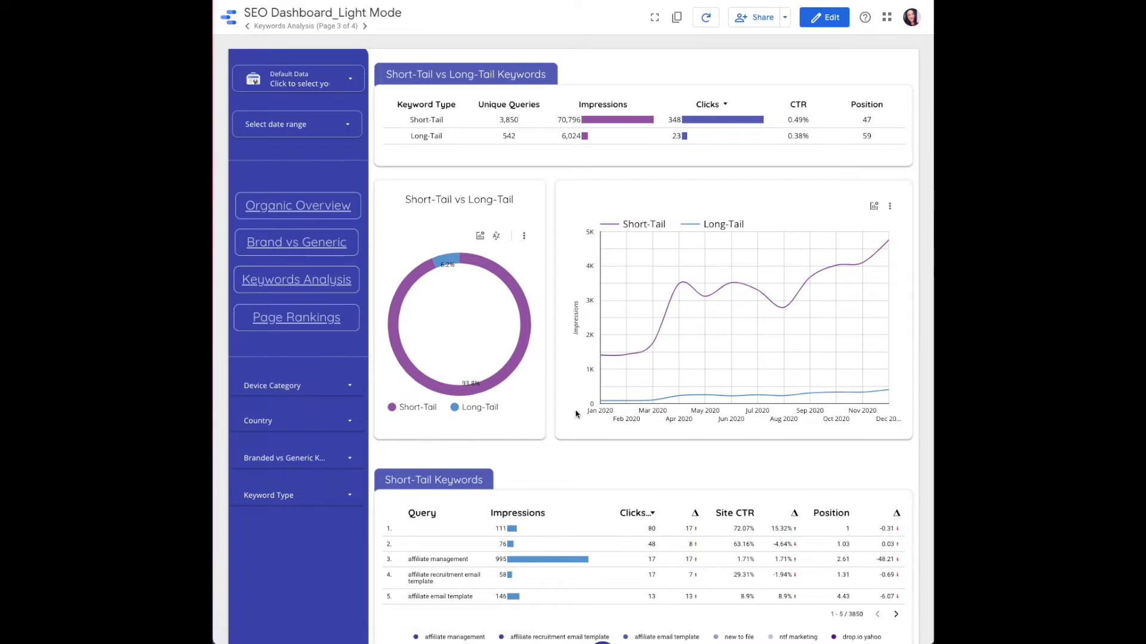
Step: Preview the finished page's bubble chart, then return to editing page 3 of the draft
scroll(574, 409, "down", 1)
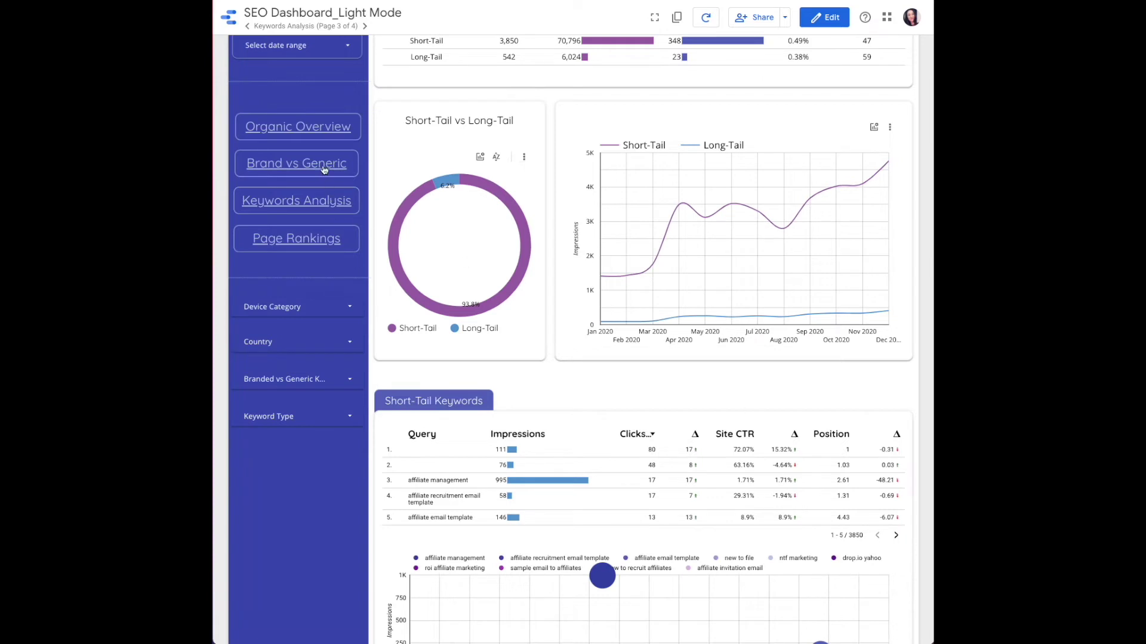
scroll(668, 344, "down", 2)
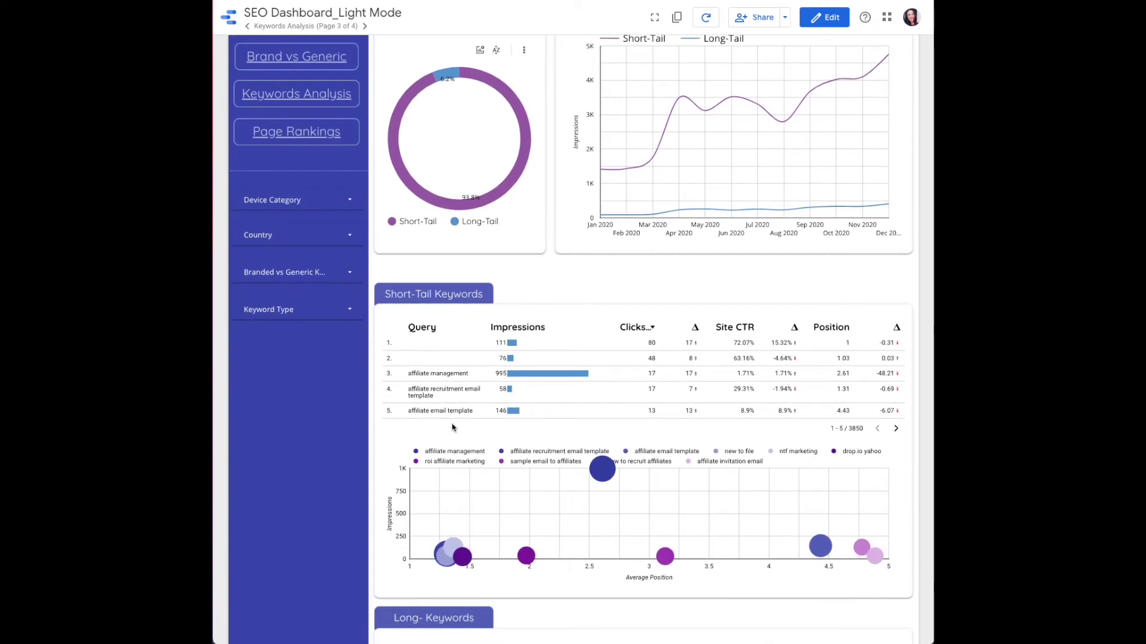
mouse_move(811, 547)
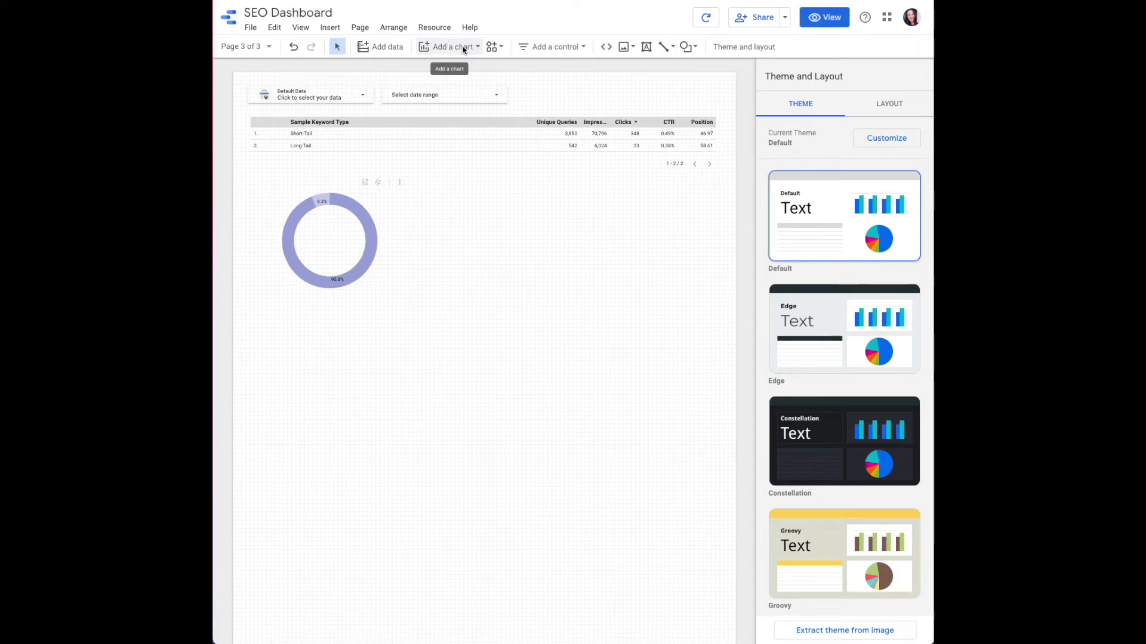
left_click(463, 50)
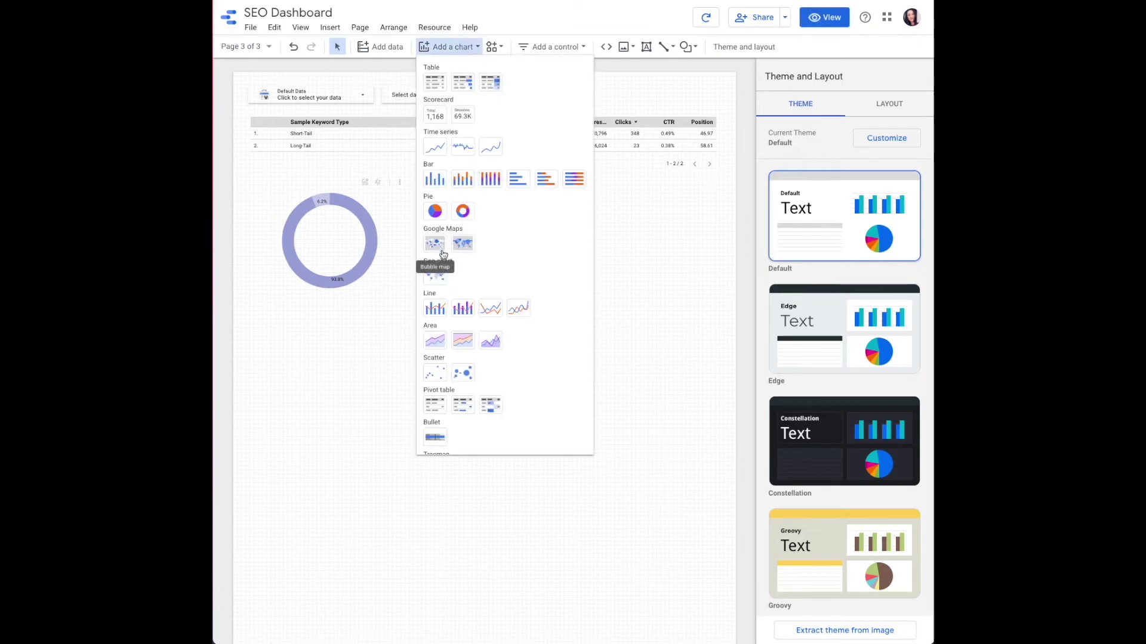
Step: Place a page-wide scatter chart below the donut with Query as its dimension
left_click(439, 374)
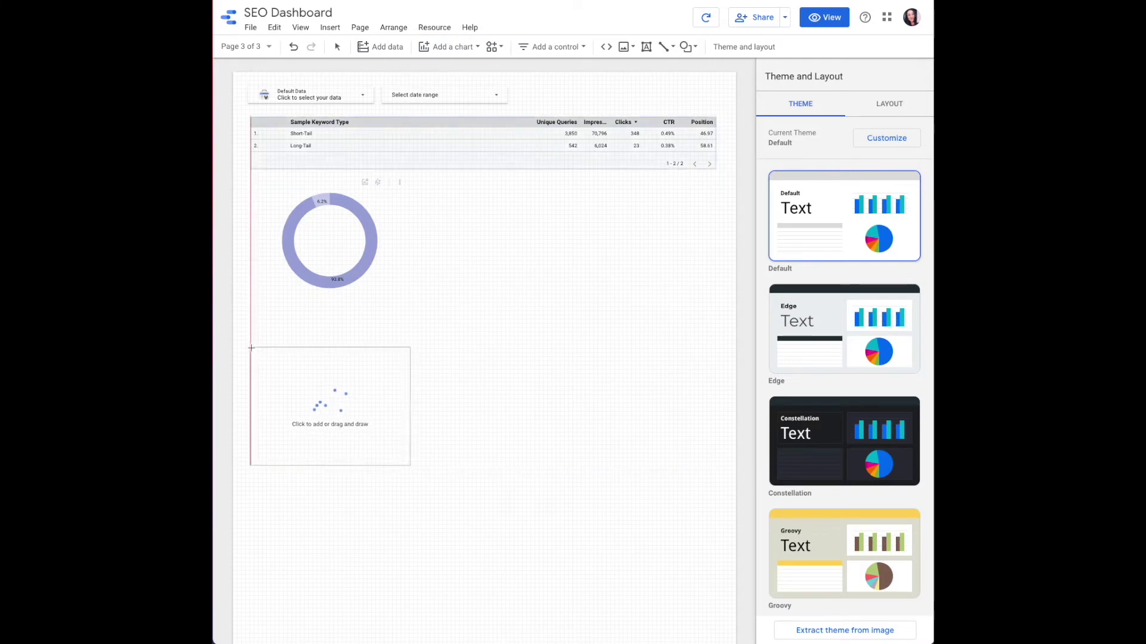
left_click(250, 347)
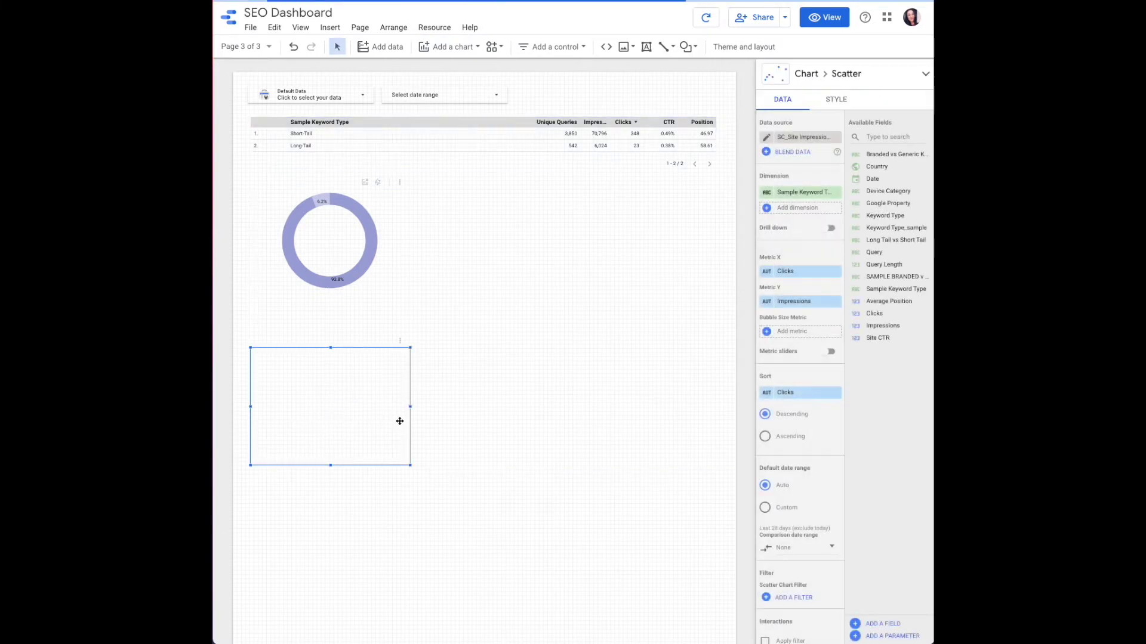
scroll(399, 420, "down", 2)
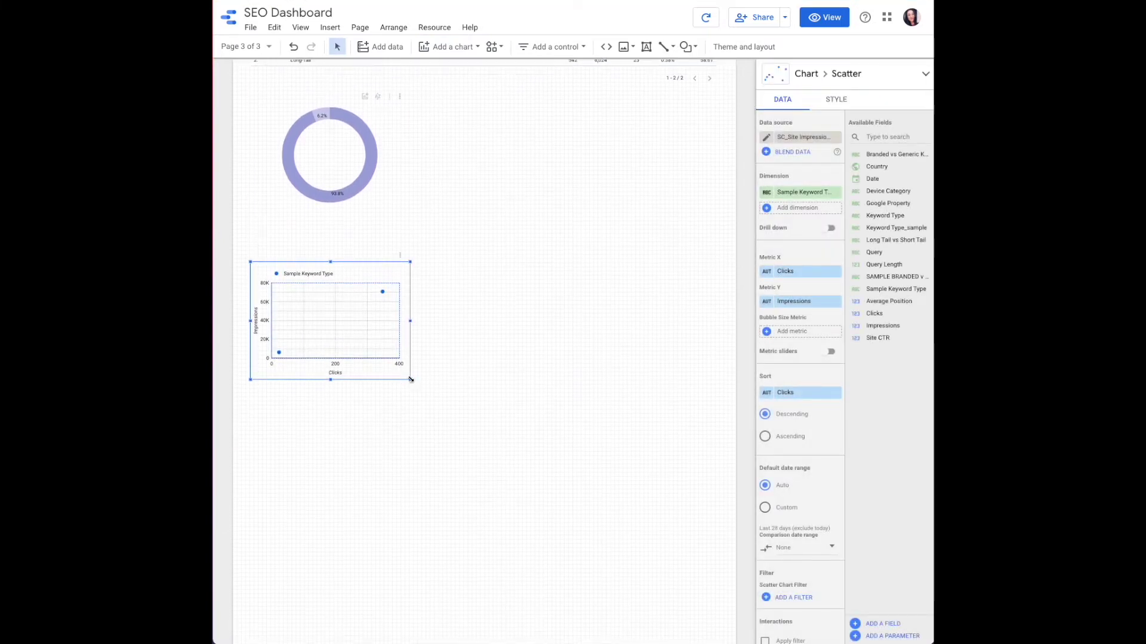
left_click_drag(410, 379, 713, 392)
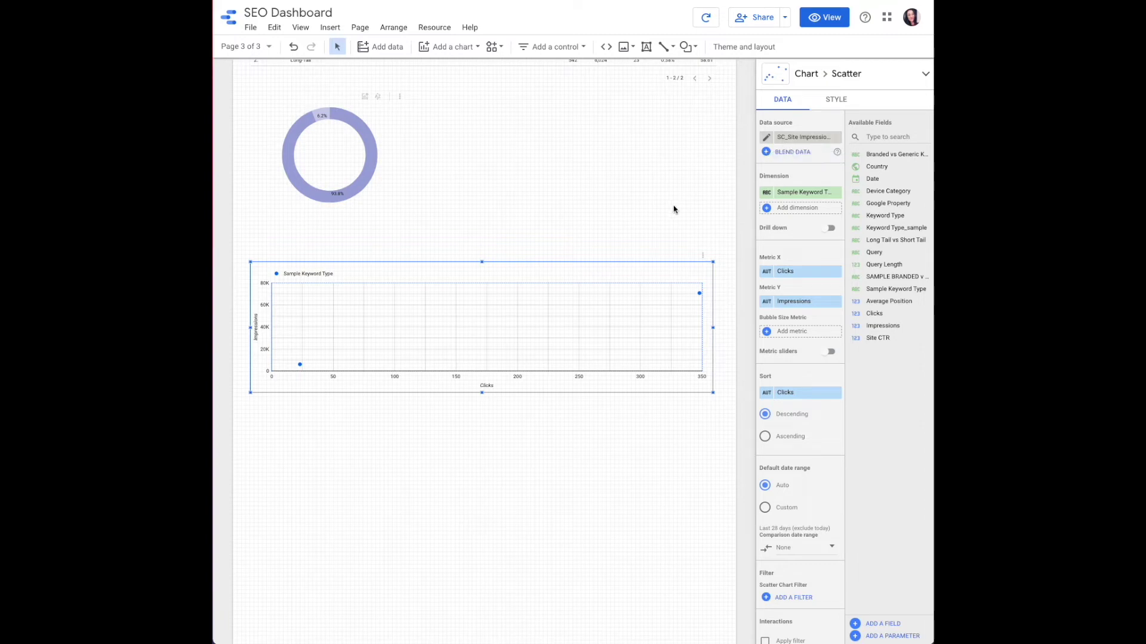
left_click(806, 193)
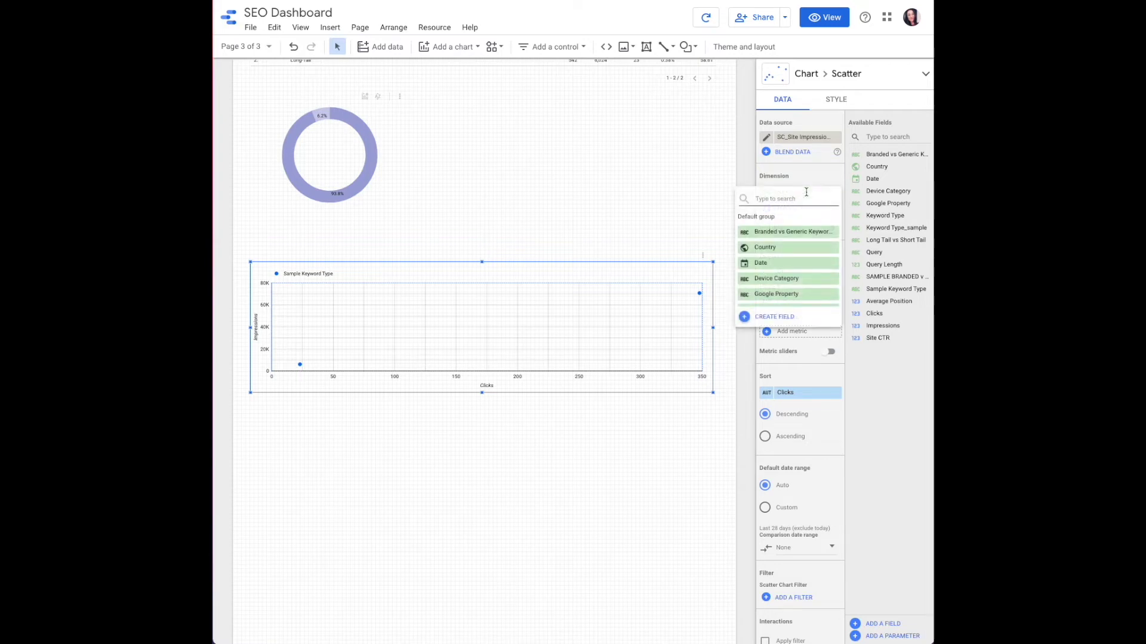
type("Wuer")
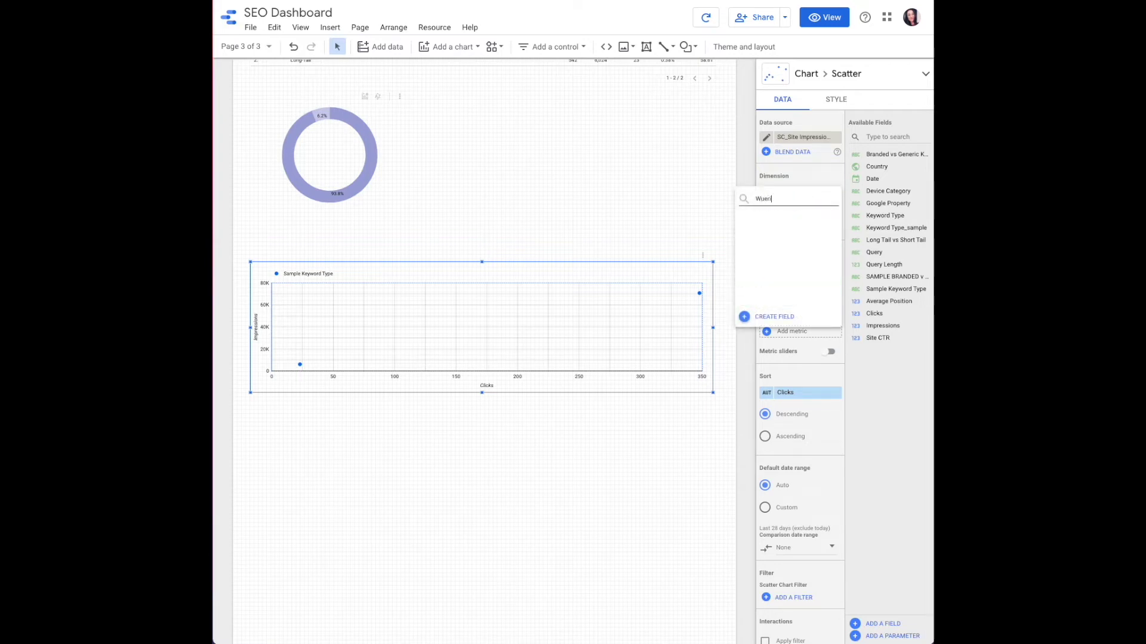
key("BackSpace")
type("Qu")
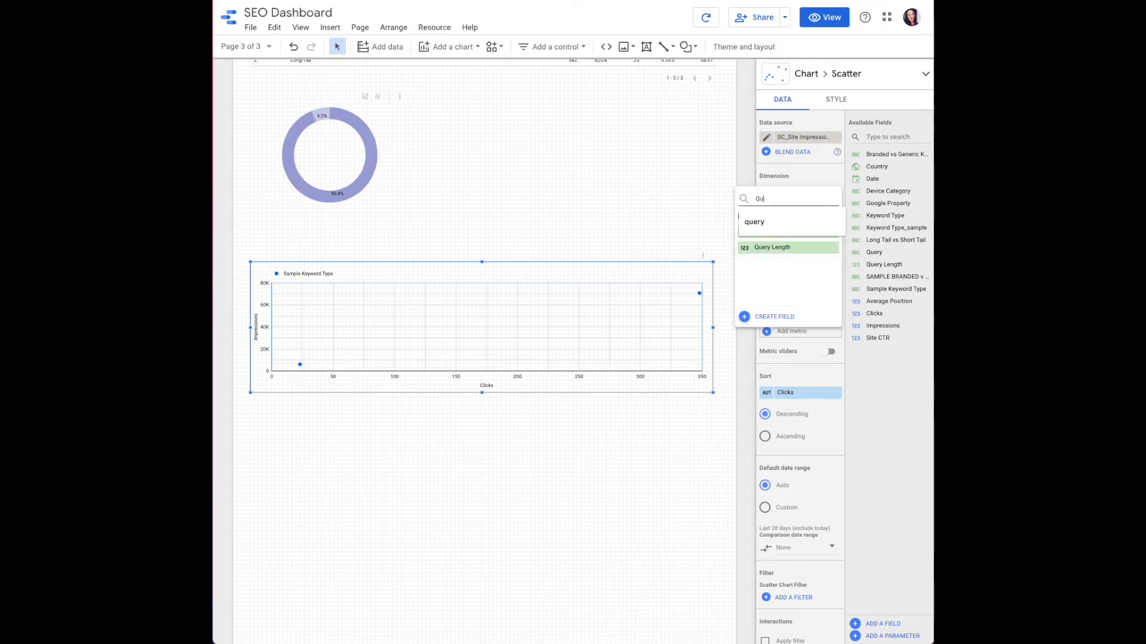
type("er")
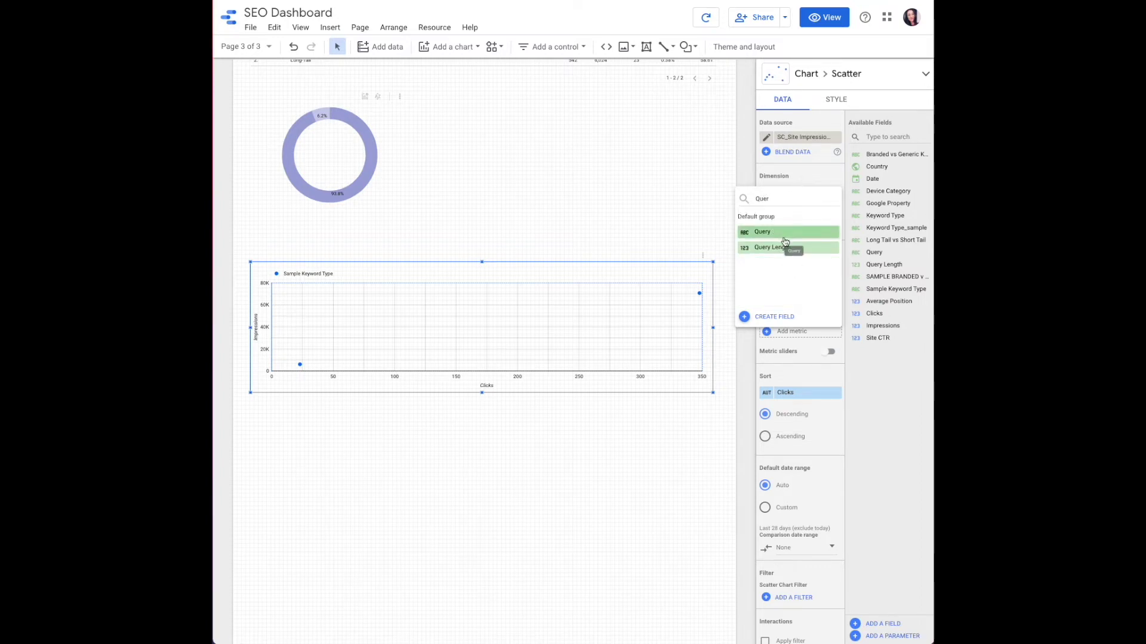
left_click(778, 233)
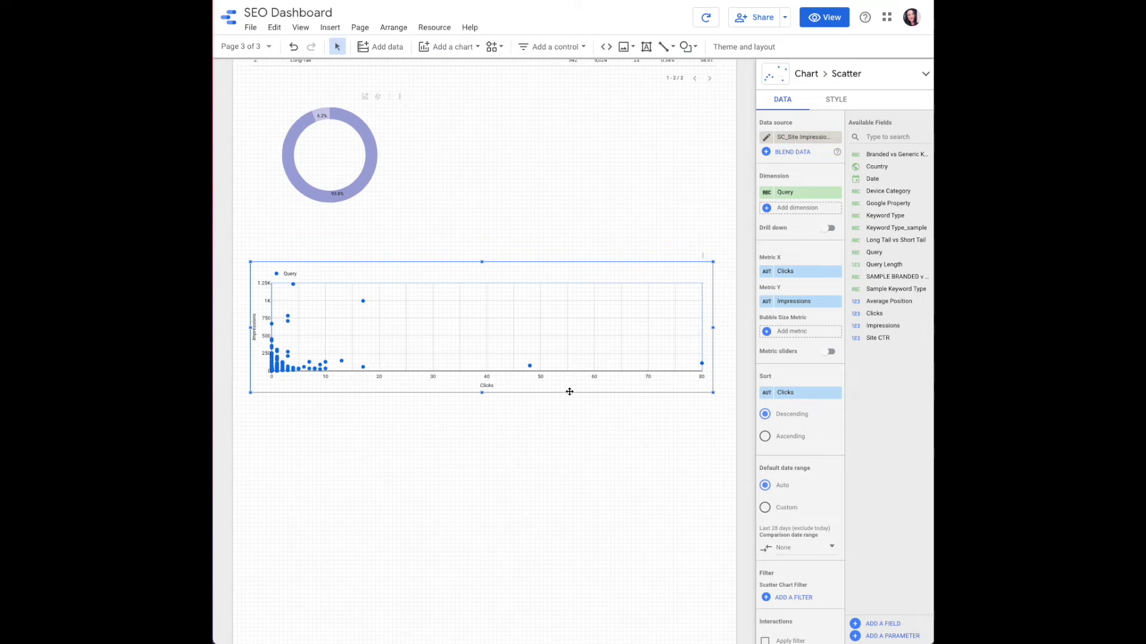
Step: Set Metric X to Average Position, bubble size to Clicks, and sort by Clicks
left_click(796, 272)
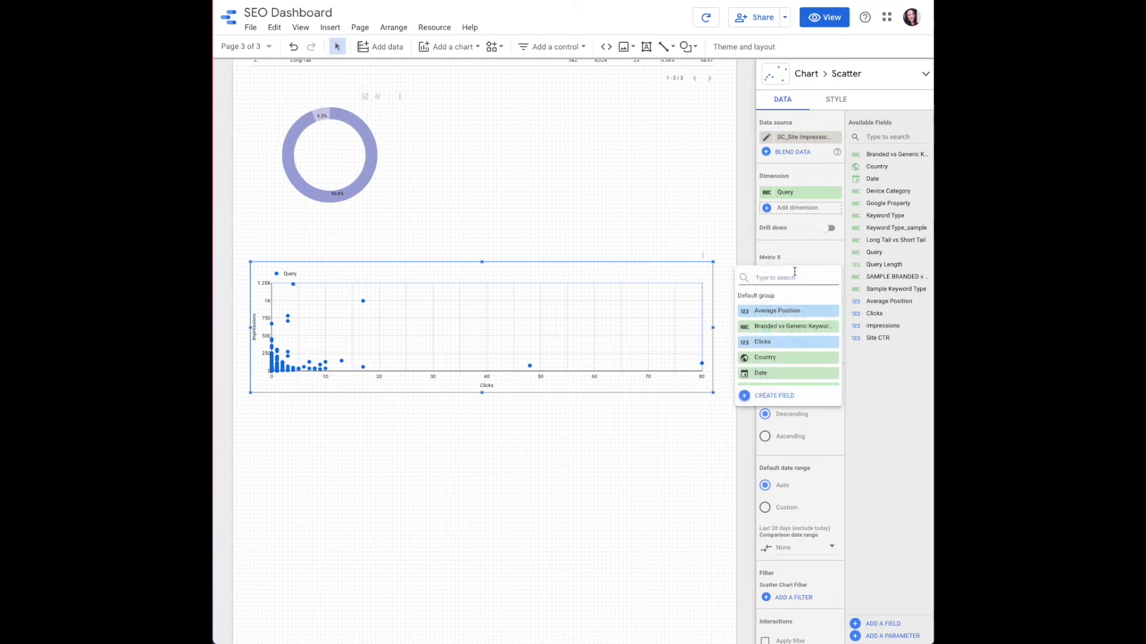
left_click(785, 311)
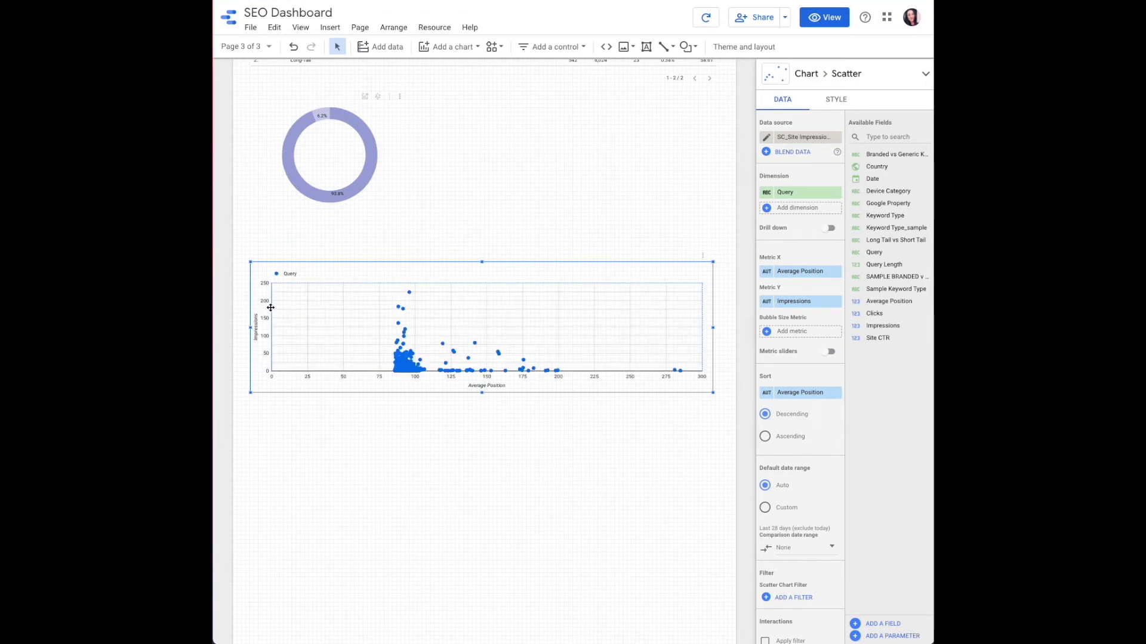
left_click(791, 331)
type("Click")
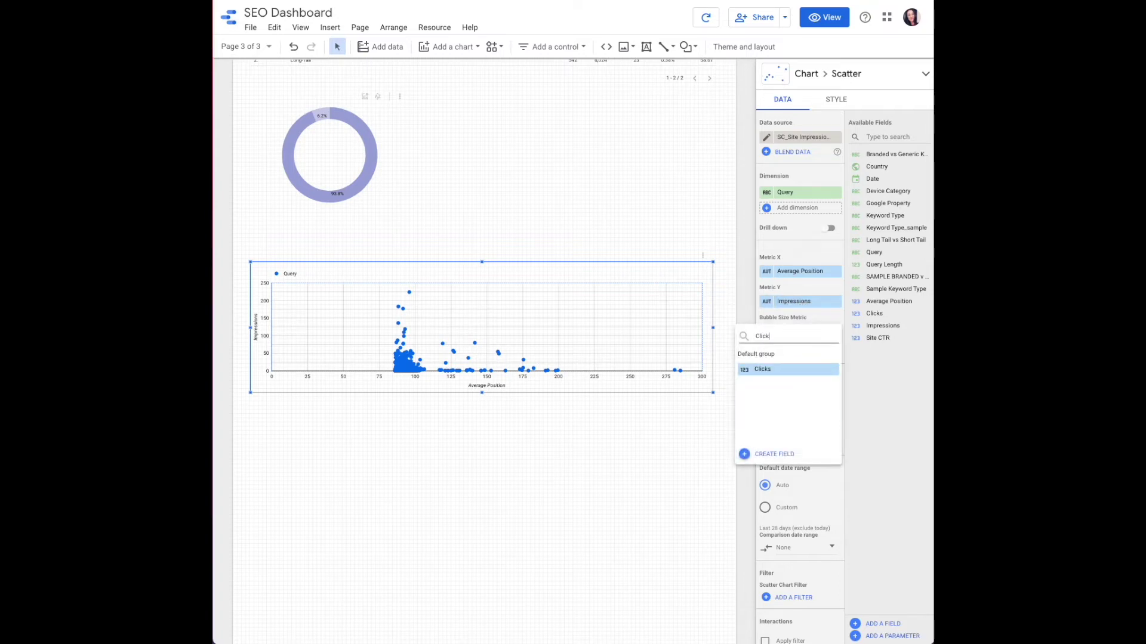
left_click(790, 370)
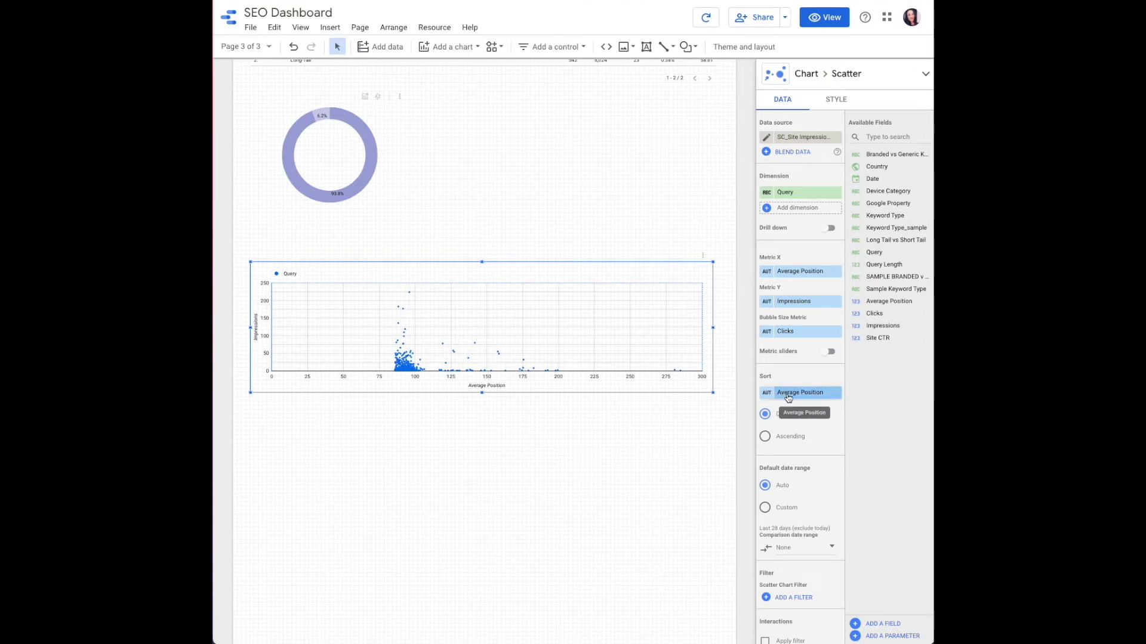
left_click(787, 395)
type("Clicks")
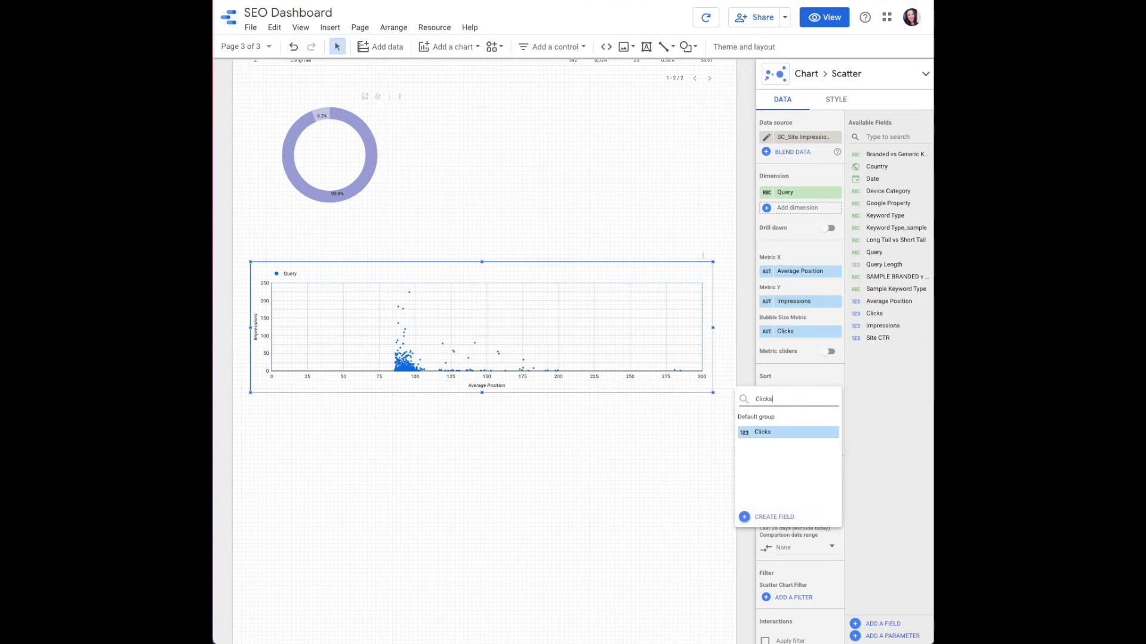
left_click(782, 433)
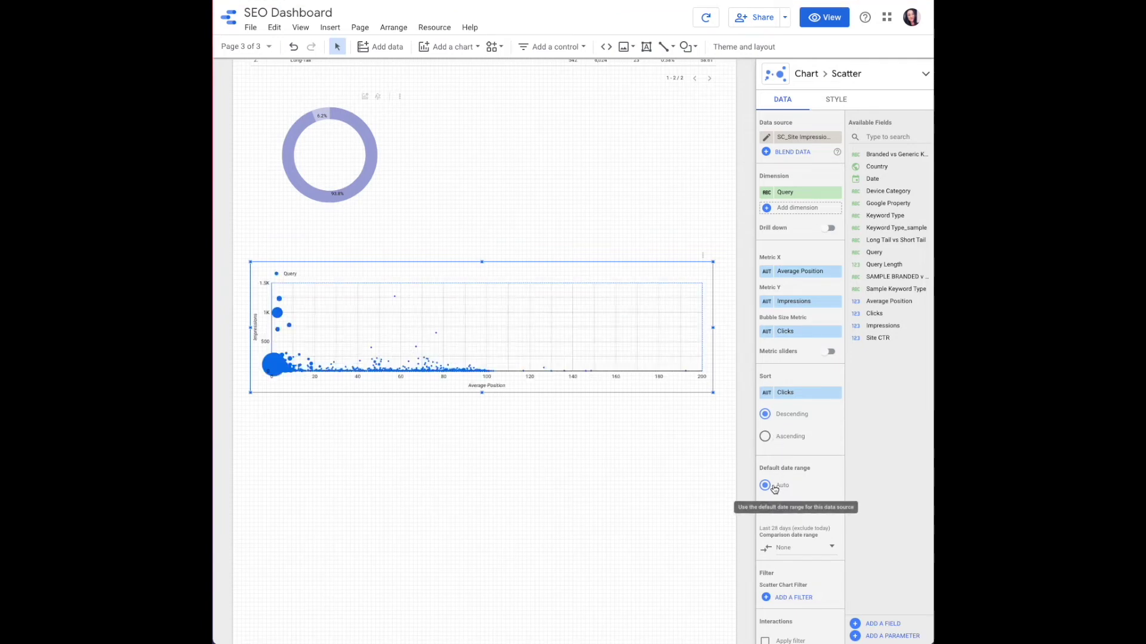
Step: Start a new scatter chart filter on the Sample Keyword Type field
scroll(547, 110, "up", 2)
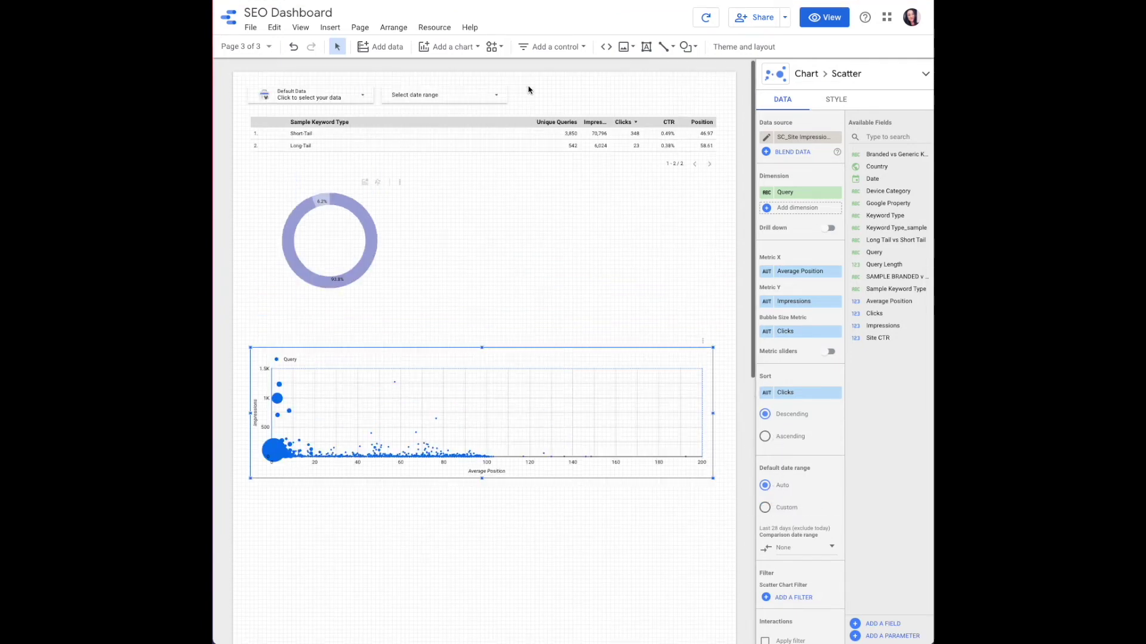
scroll(517, 253, "down", 3)
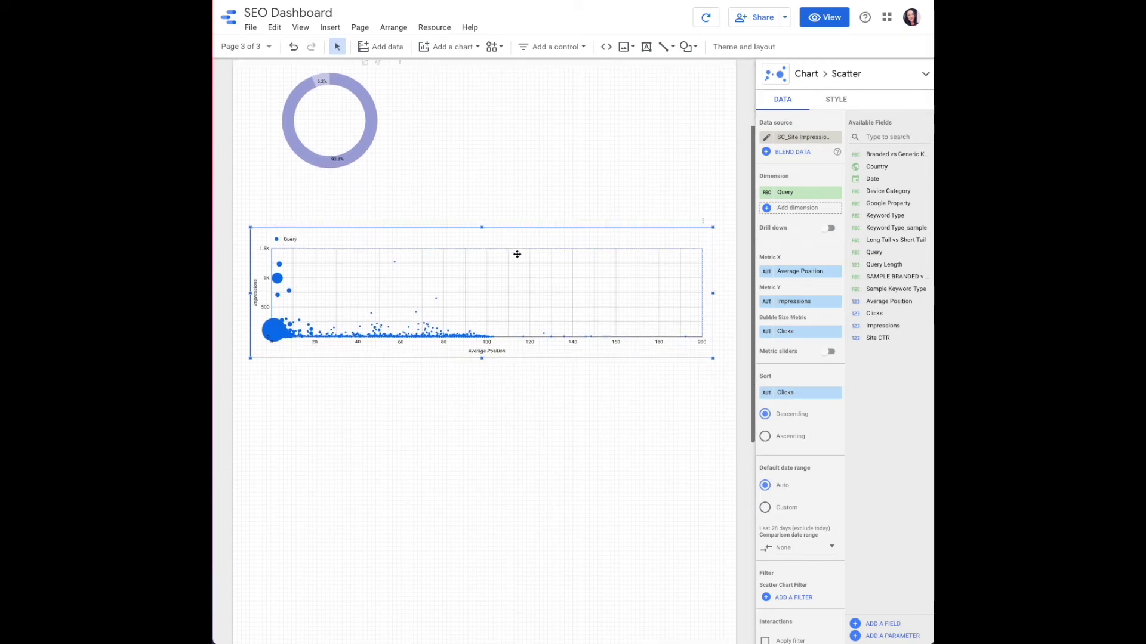
scroll(760, 455, "down", 2)
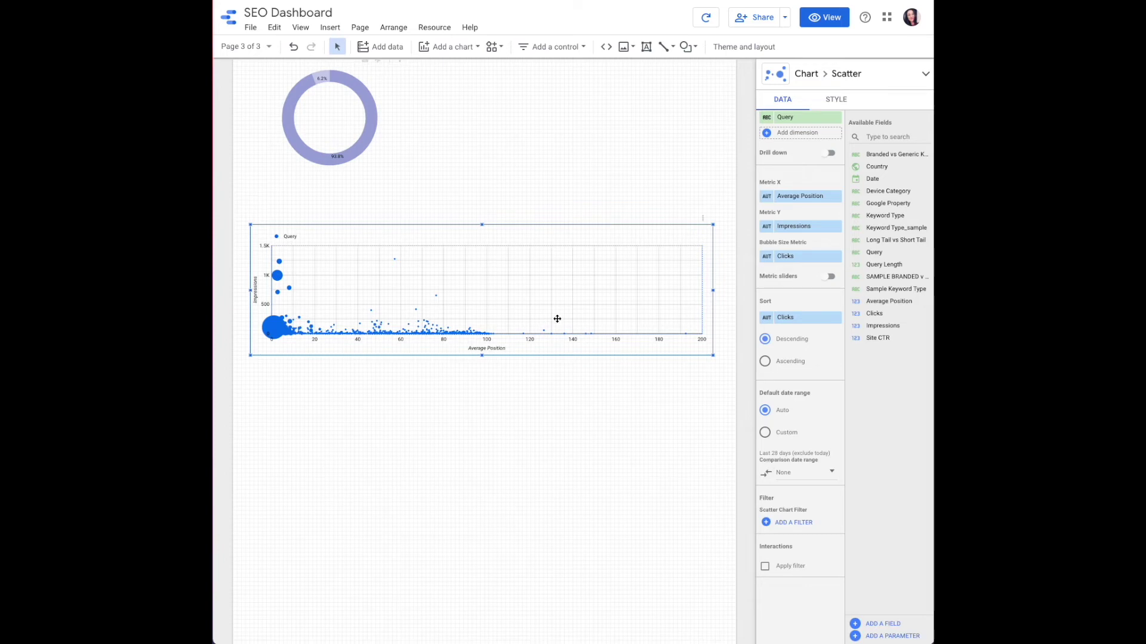
left_click(794, 522)
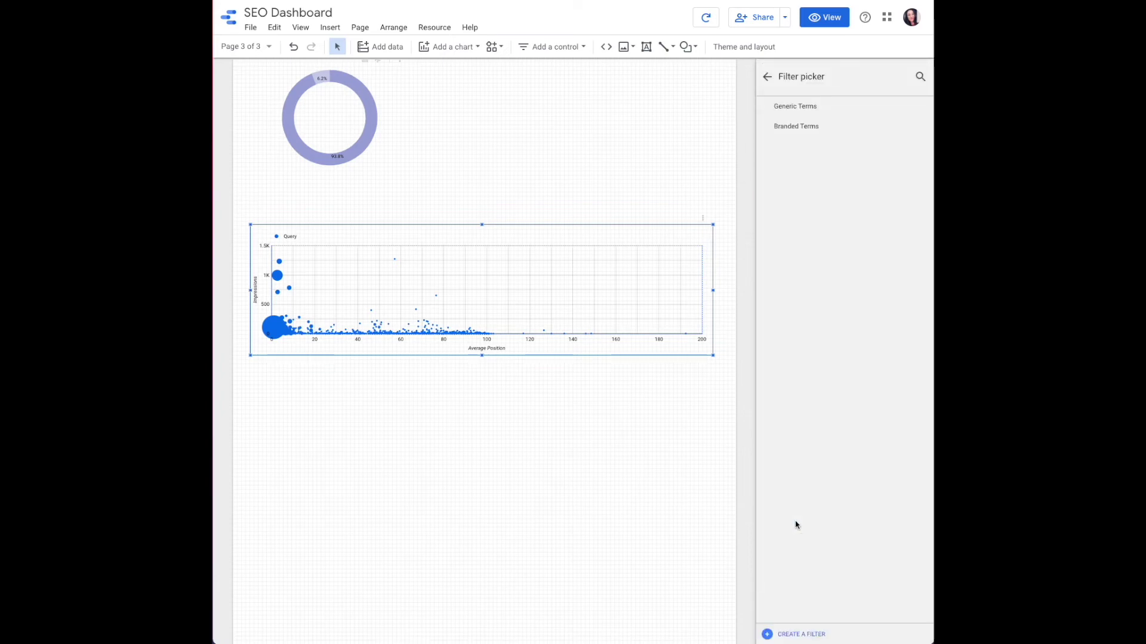
left_click(793, 637)
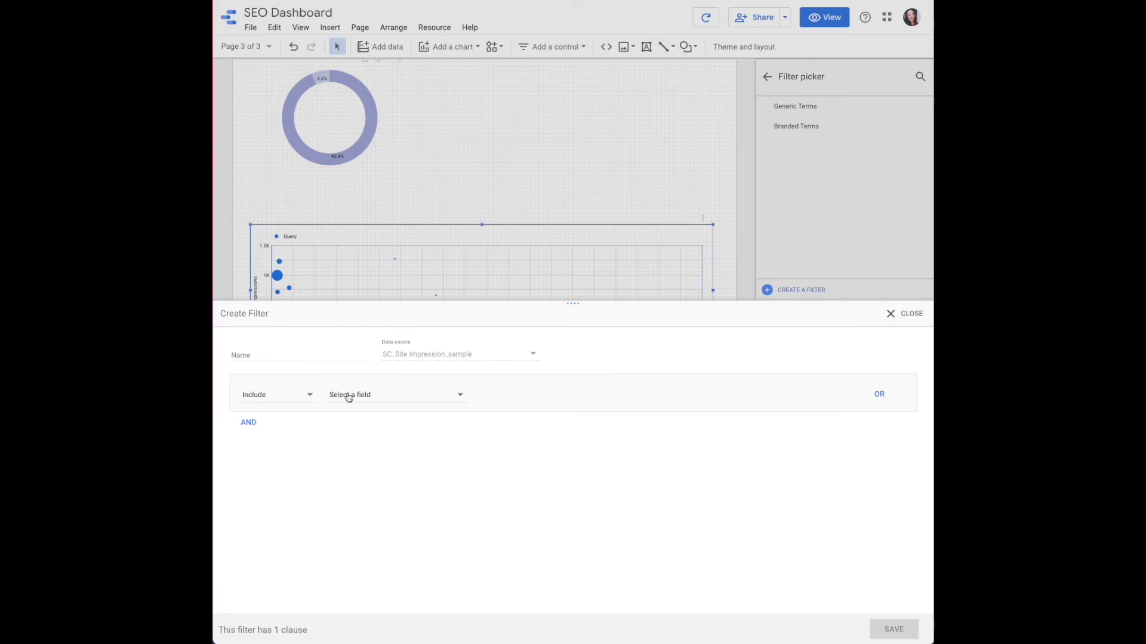
left_click(424, 399)
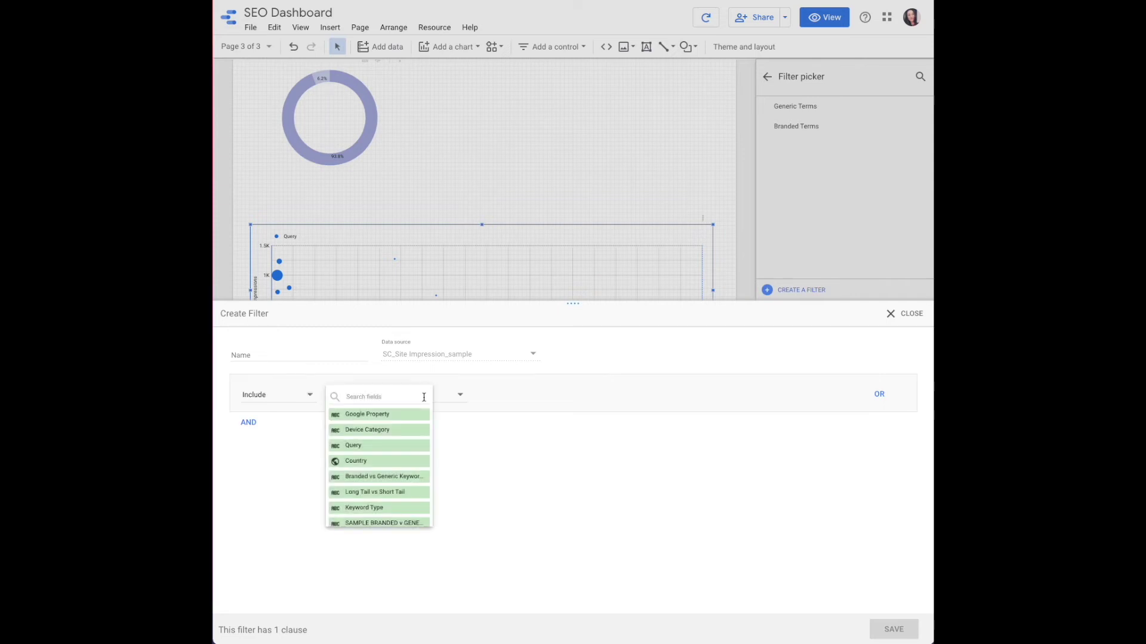
left_click(441, 397)
left_click(455, 396)
left_click(393, 394)
type("Sample")
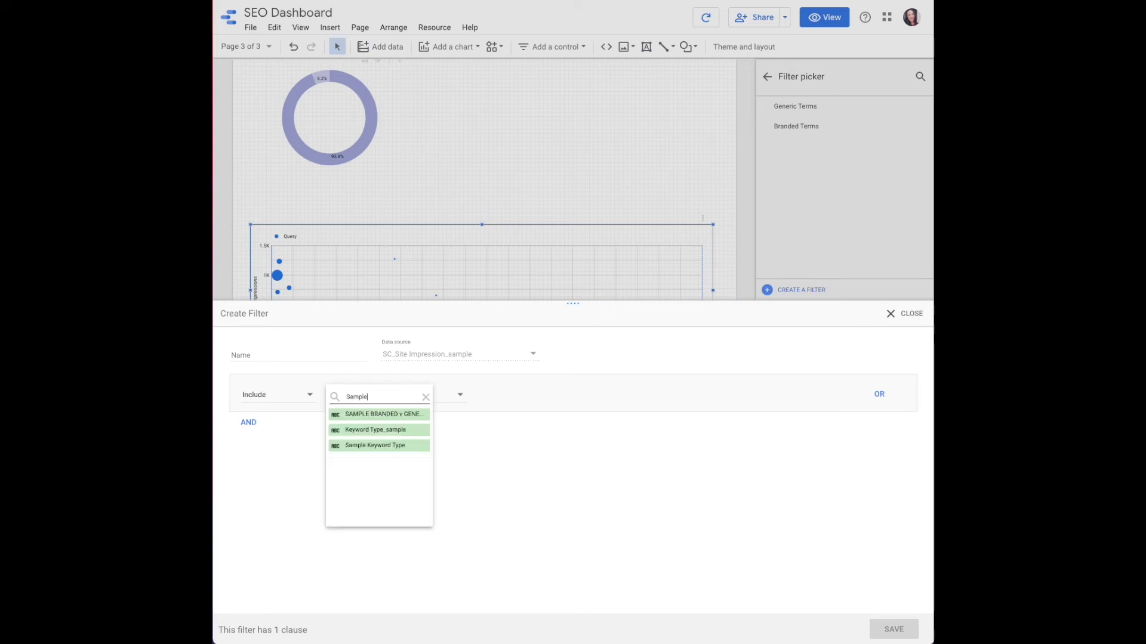
left_click(412, 445)
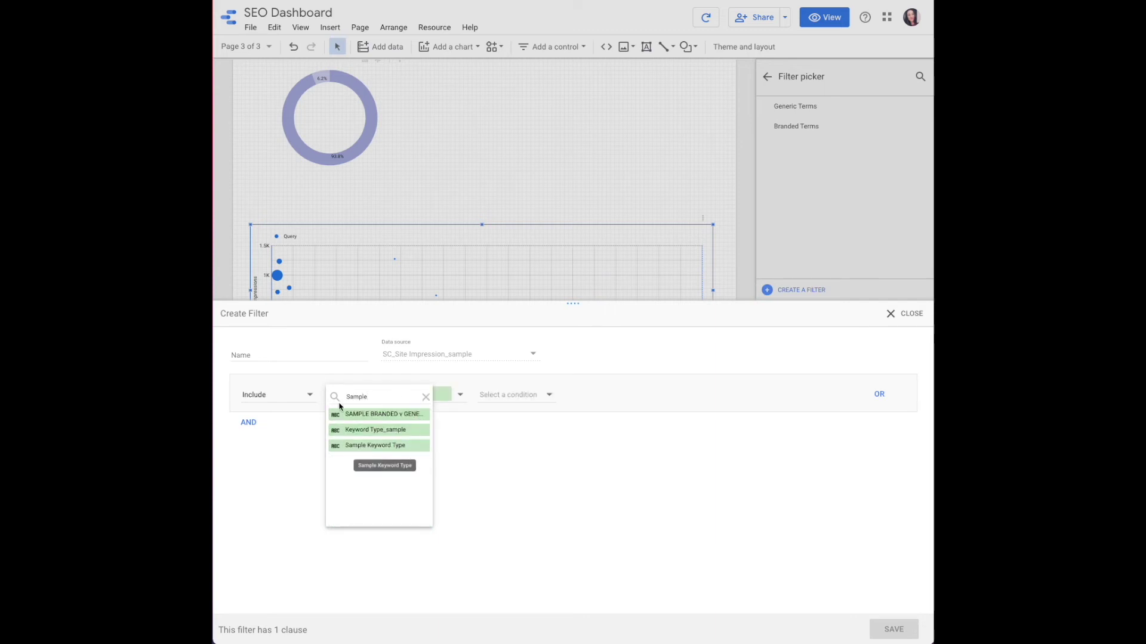
Step: Set the filter condition to RegExp Match on Short-Tail
left_click(519, 398)
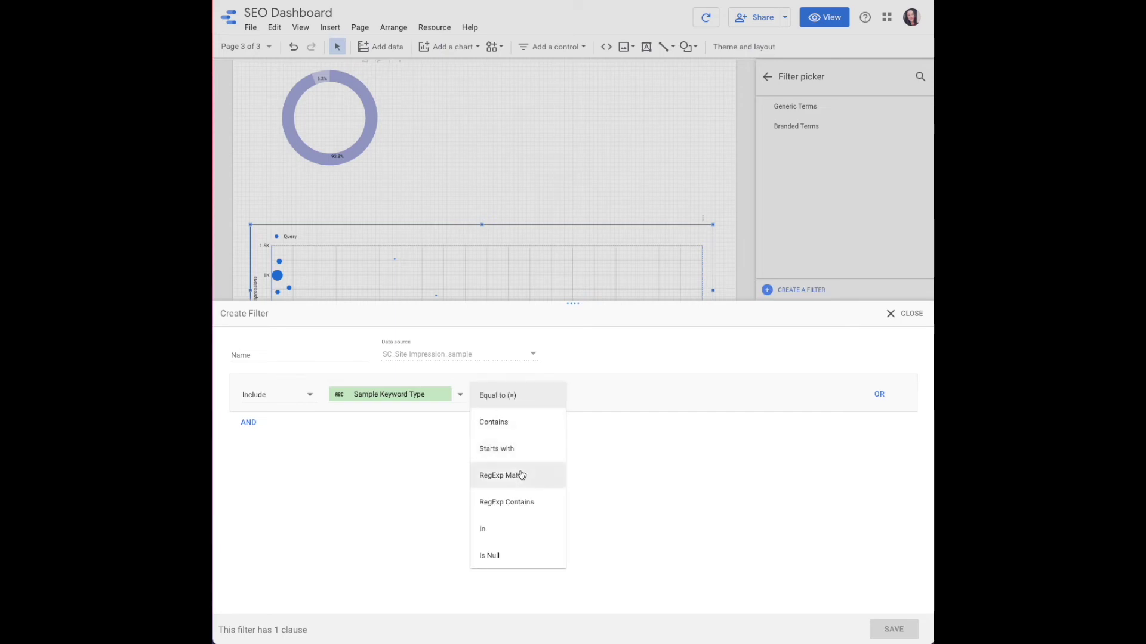
left_click(513, 423)
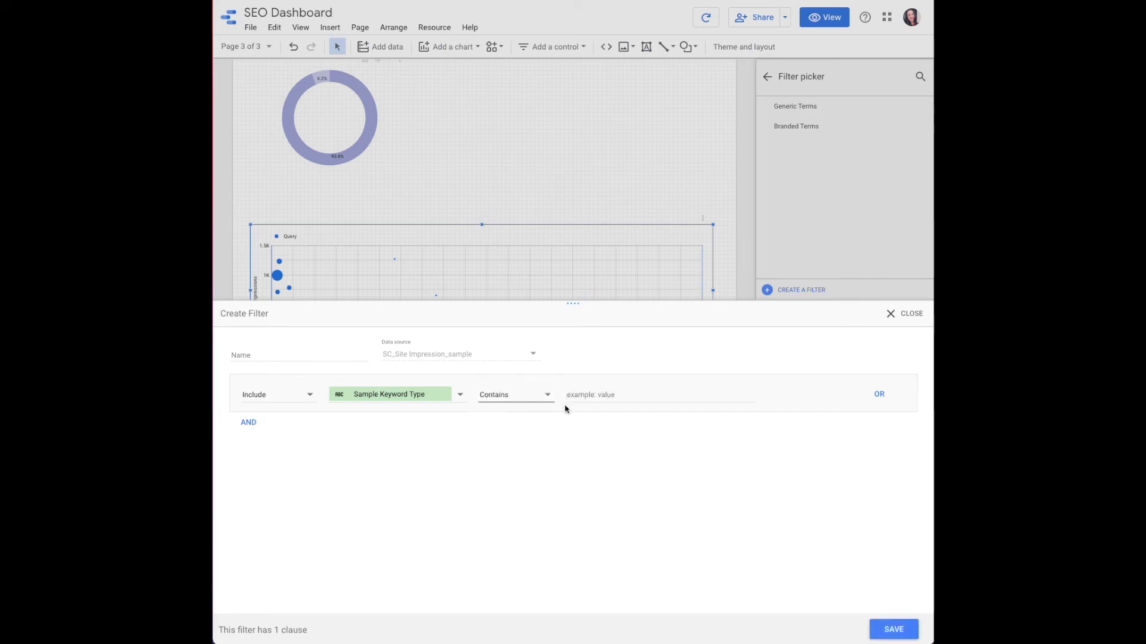
left_click(611, 395)
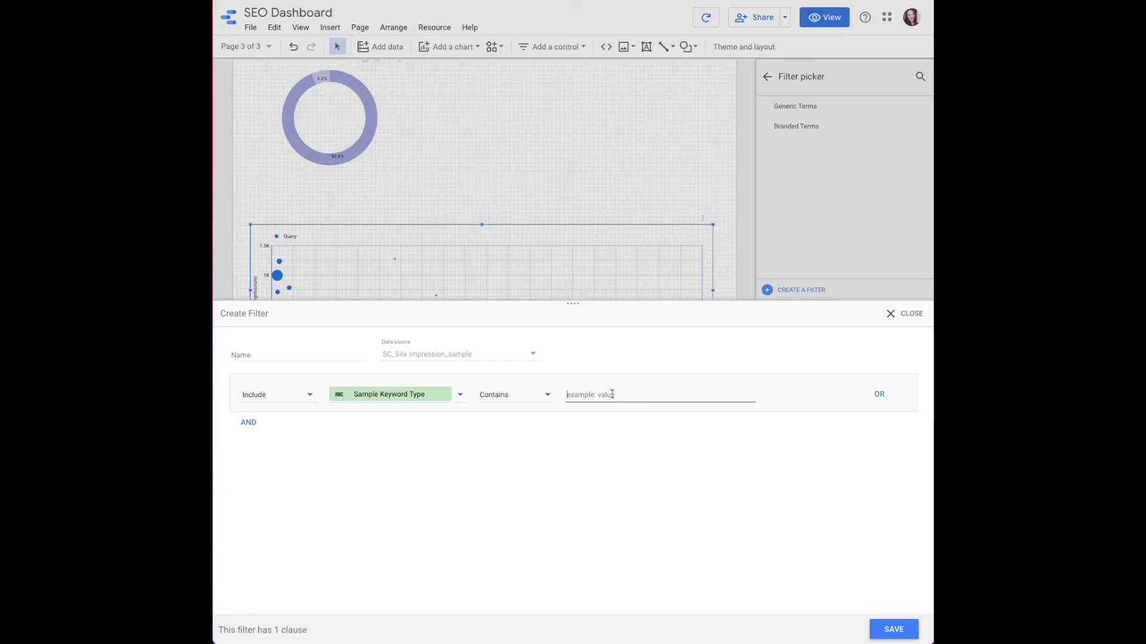
type("Short-Tail")
left_click(531, 397)
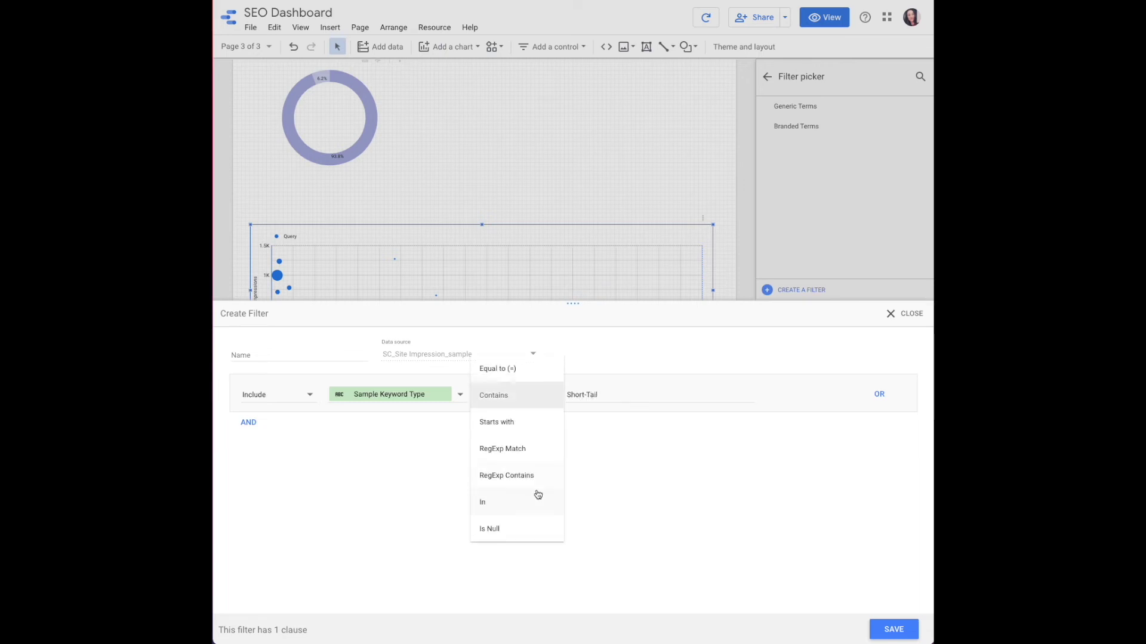
left_click(534, 453)
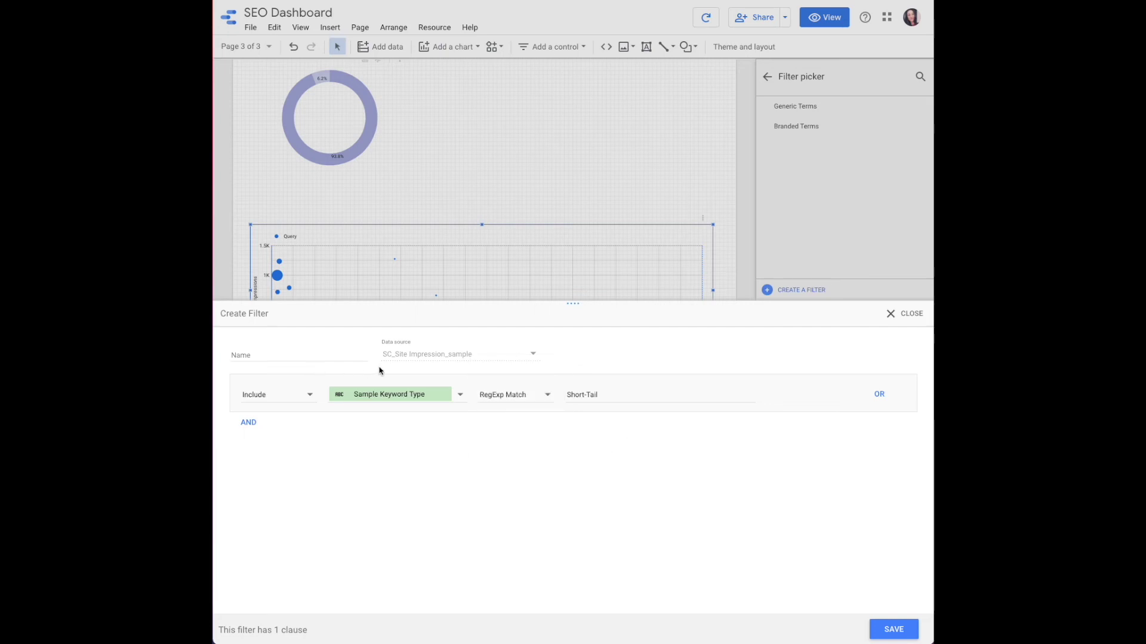
Step: Name the filter 'Short-Tail Keywords' and save it
left_click(361, 355)
type("as")
key("BackSpace")
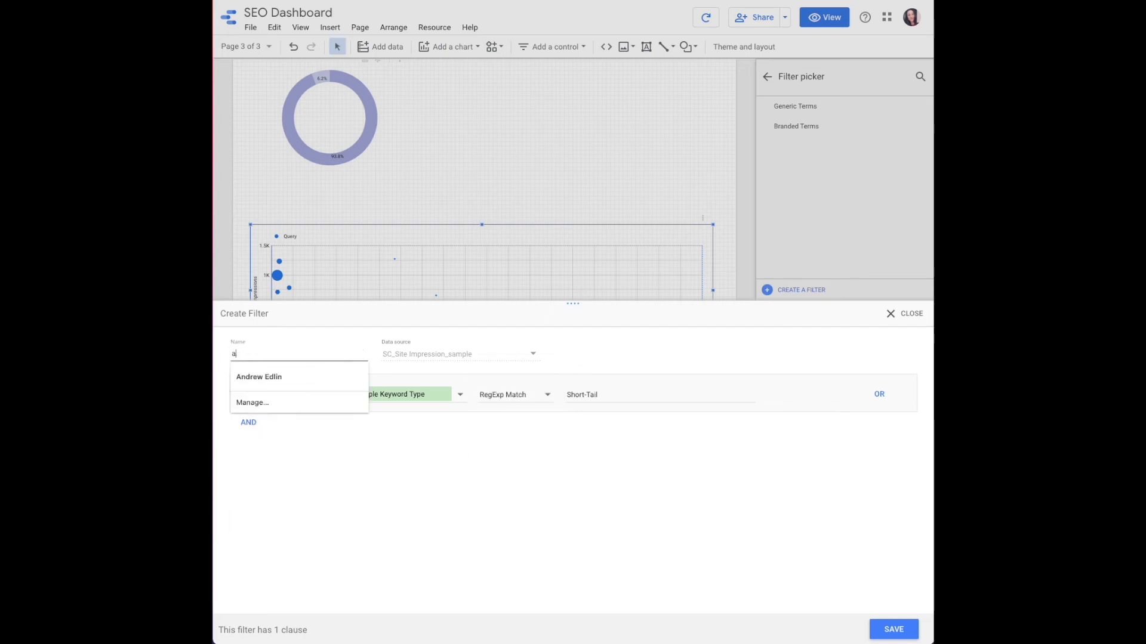
key("BackSpace")
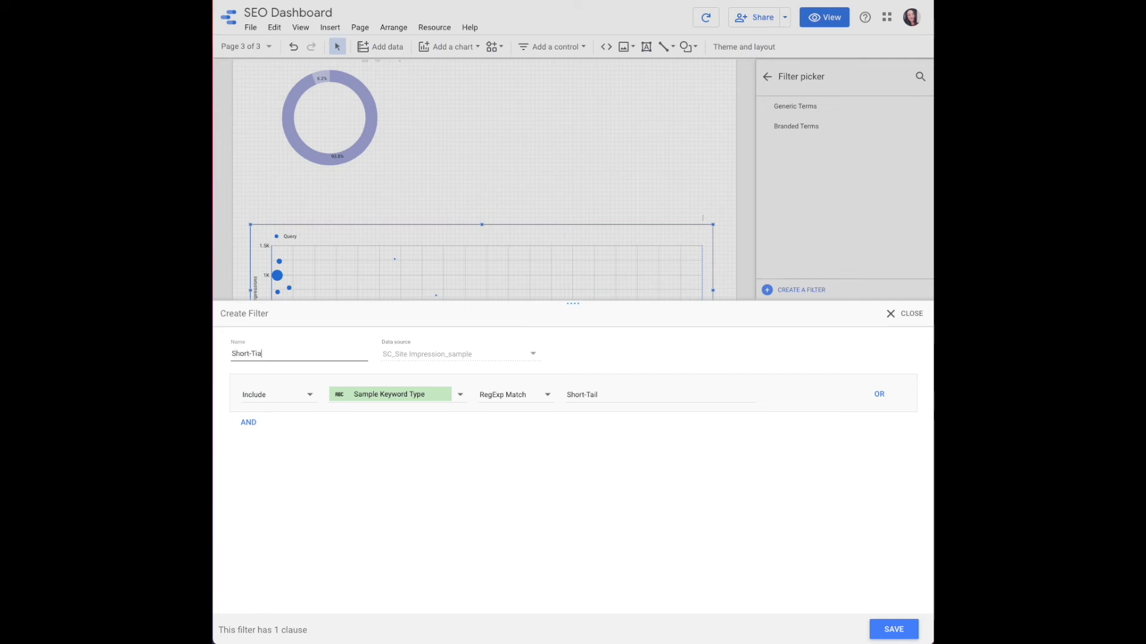
type("Short-Tail Keywords")
left_click(883, 631)
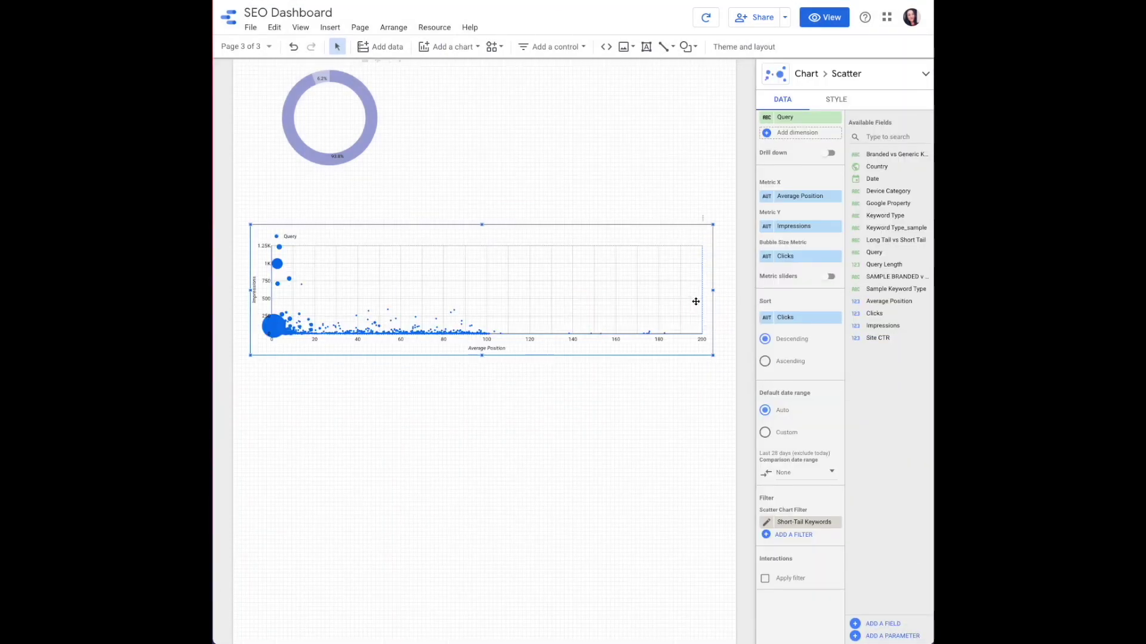
Step: Set Number of bubbles to 10 and colour the bubbles indigo
left_click(834, 101)
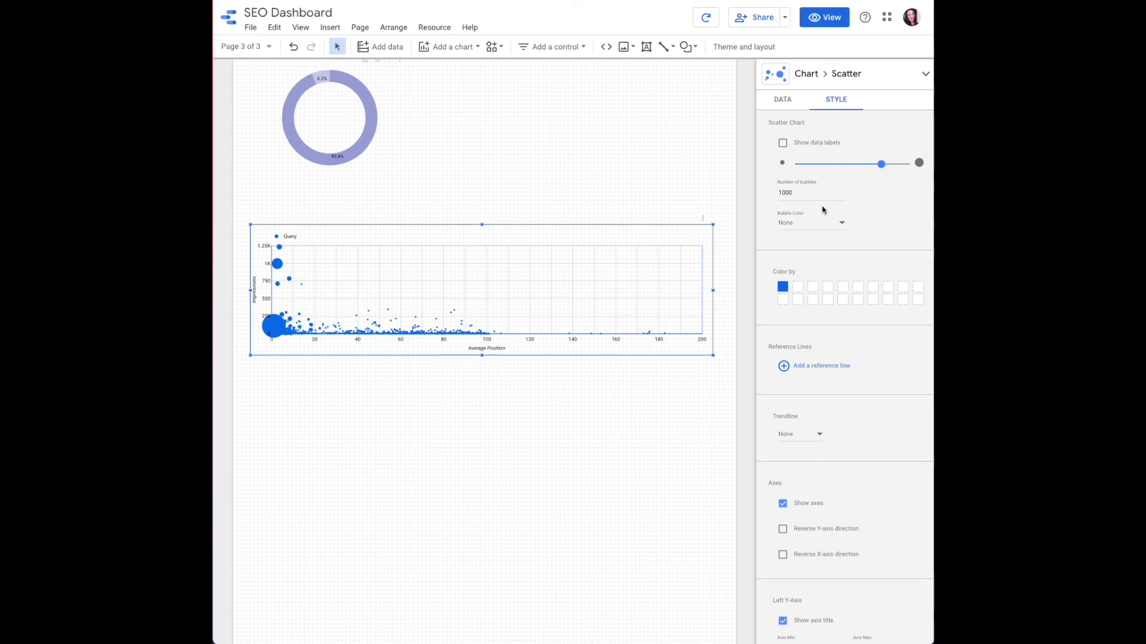
left_click(794, 197)
double_click(784, 194)
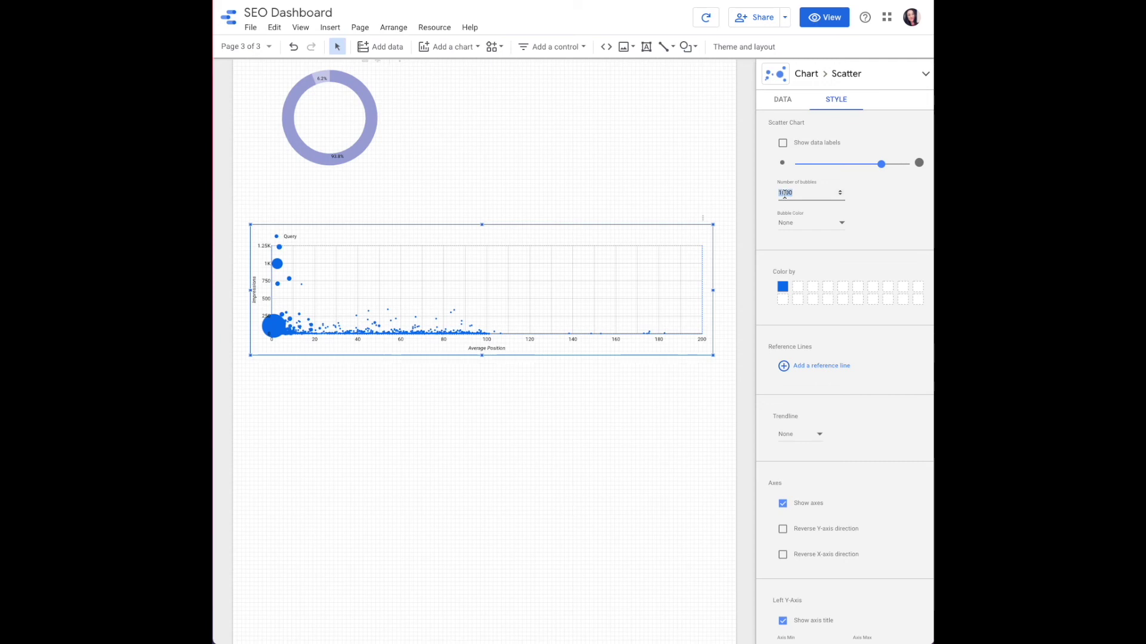
type("5")
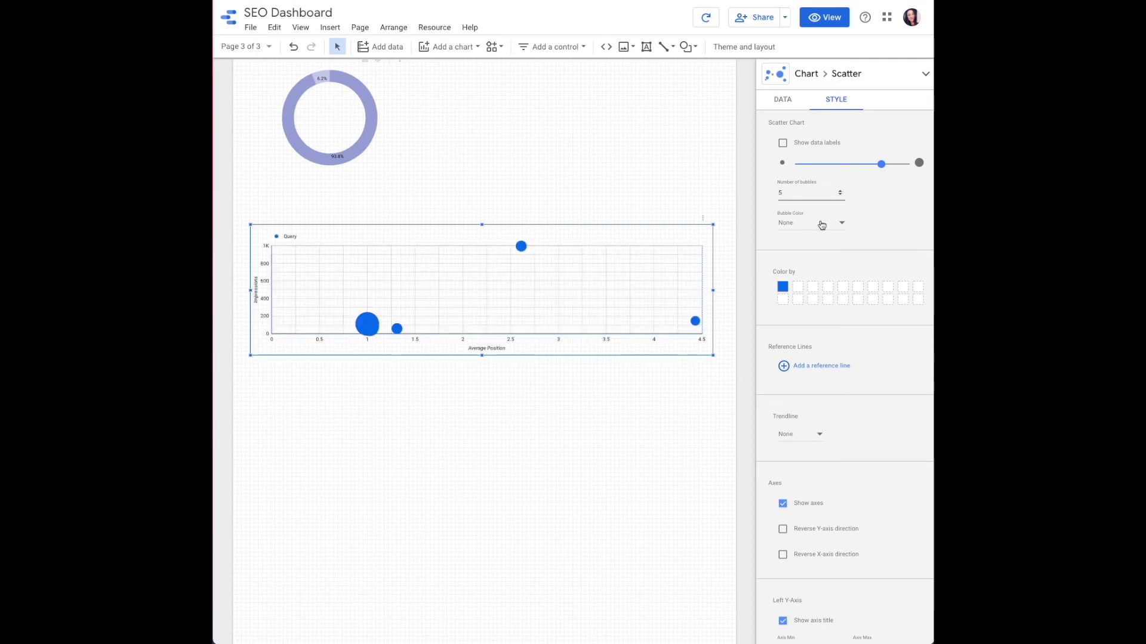
left_click(783, 287)
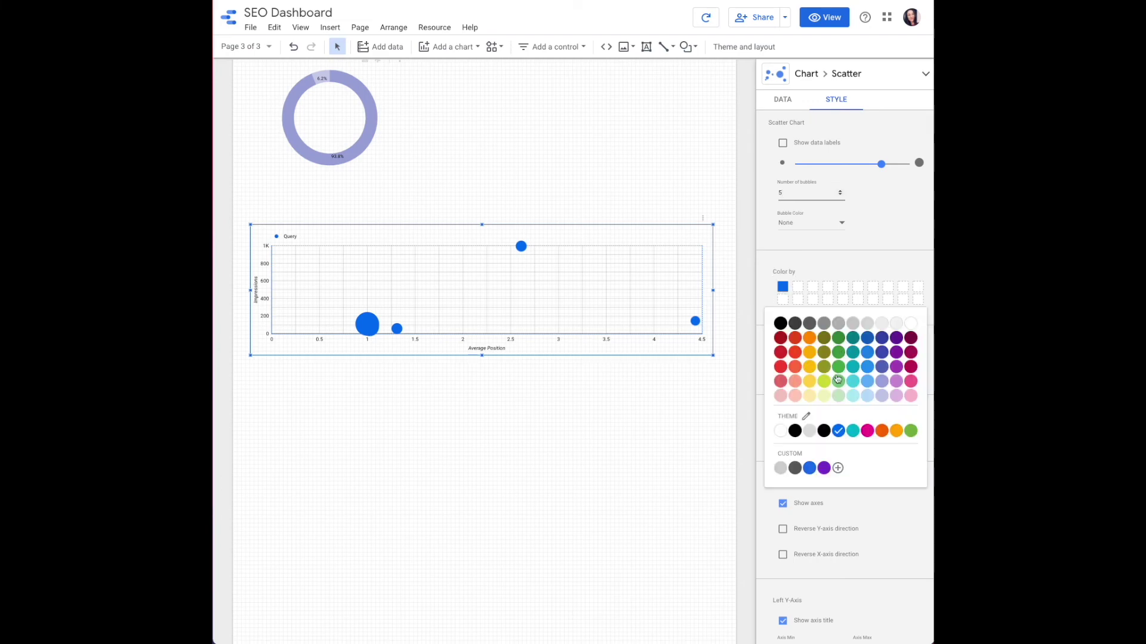
left_click(882, 353)
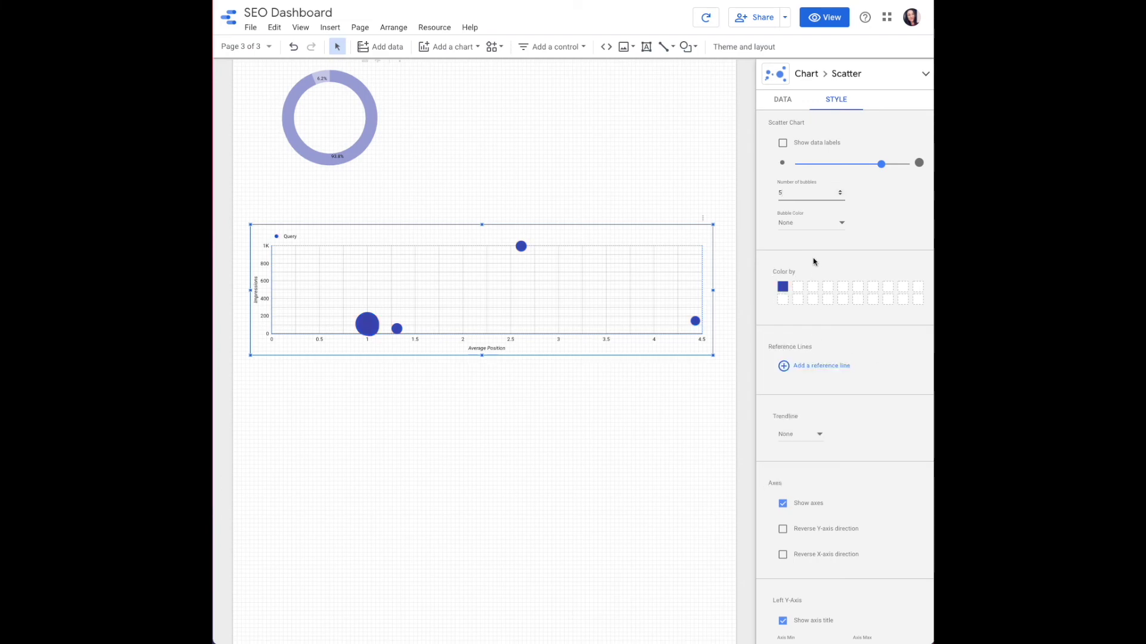
left_click(840, 191)
left_click(841, 191)
left_click(840, 191)
left_click(840, 191)
left_click(840, 191)
left_click(835, 226)
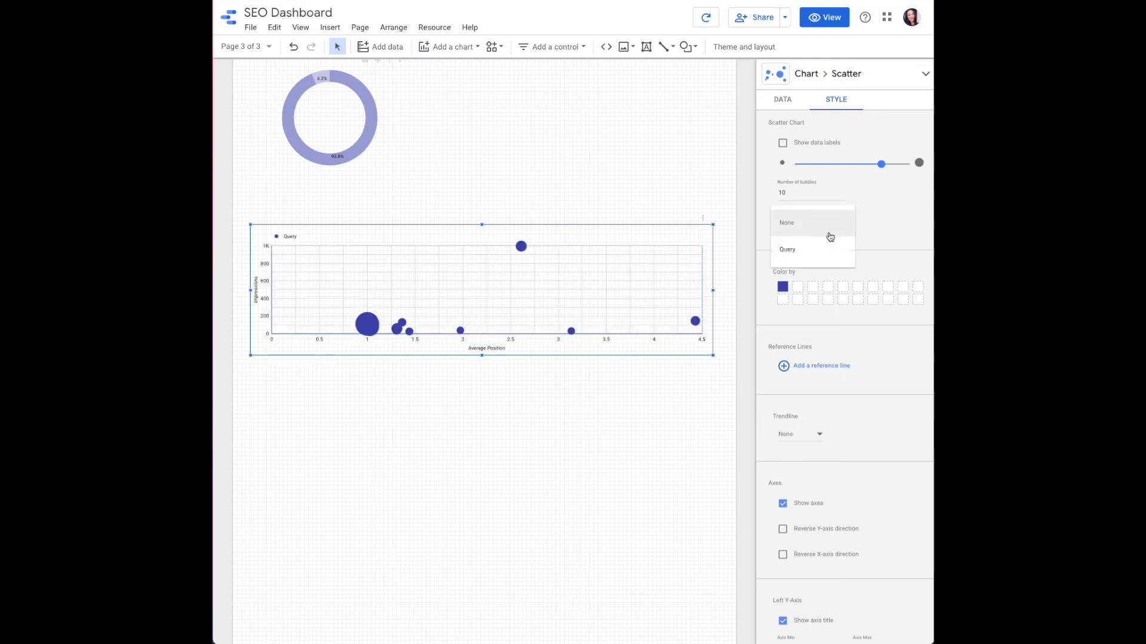
Step: Colour bubbles by Query and set the x-axis minimum to 1
left_click(818, 249)
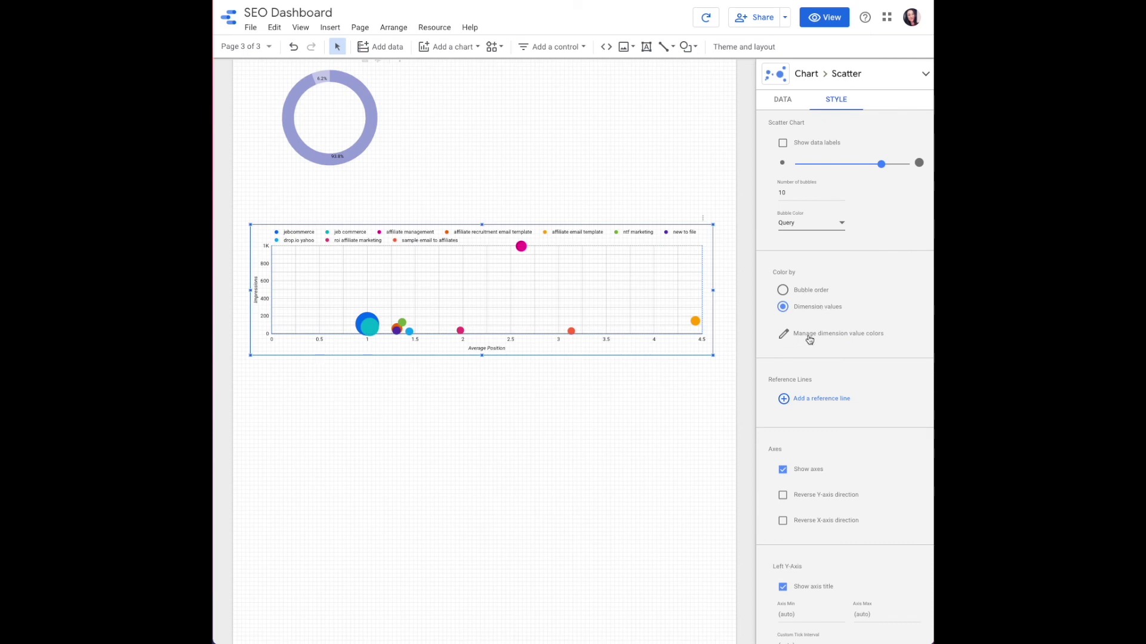
scroll(810, 339, "down", 8)
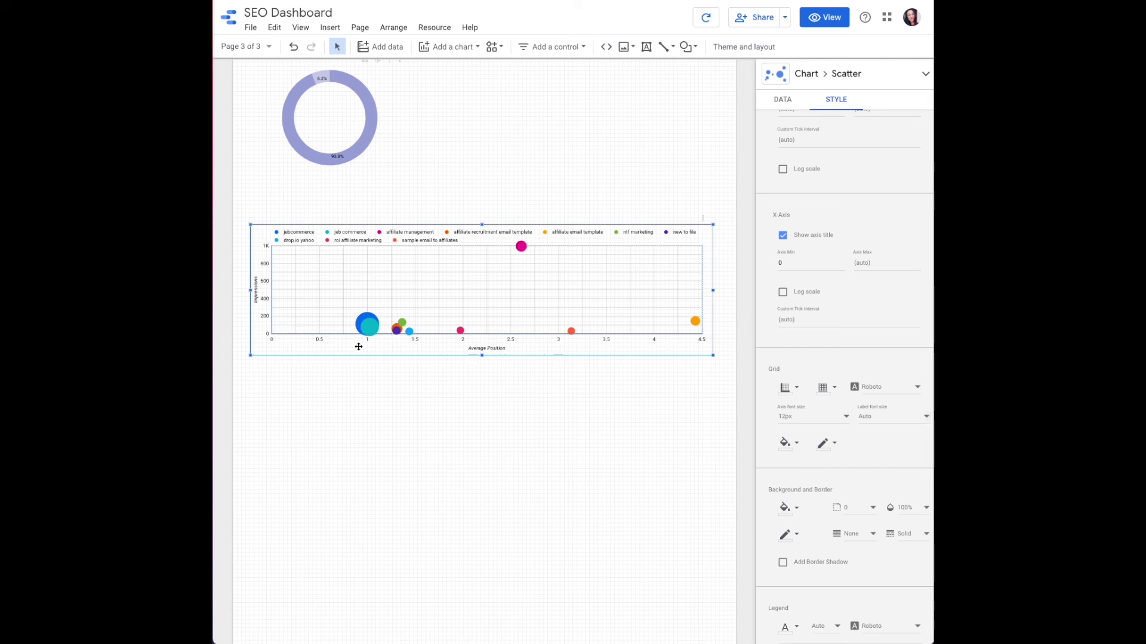
left_click(840, 263)
Step: Deselect and reselect the scatter chart, then review page 3's finished layout
left_click(531, 436)
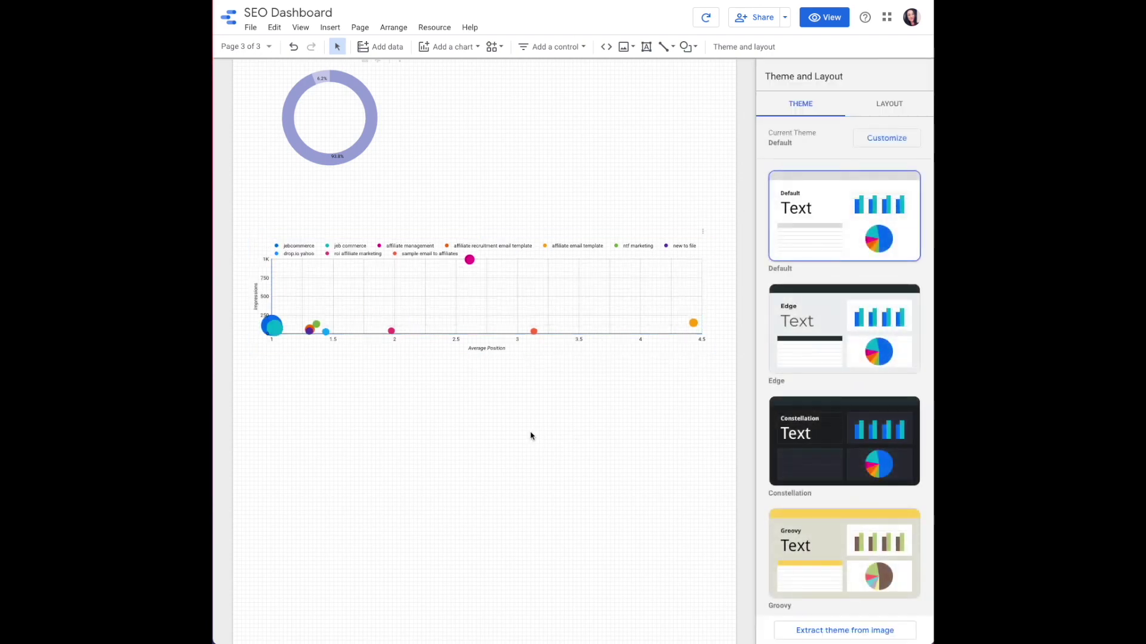
scroll(531, 436, "down", 1)
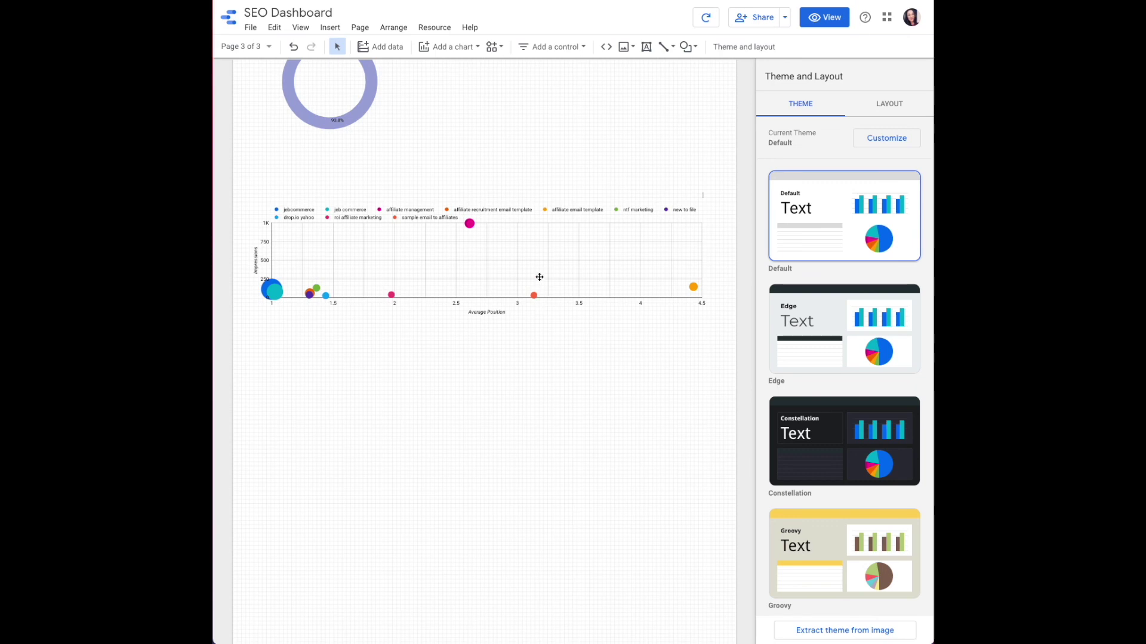
left_click(643, 212)
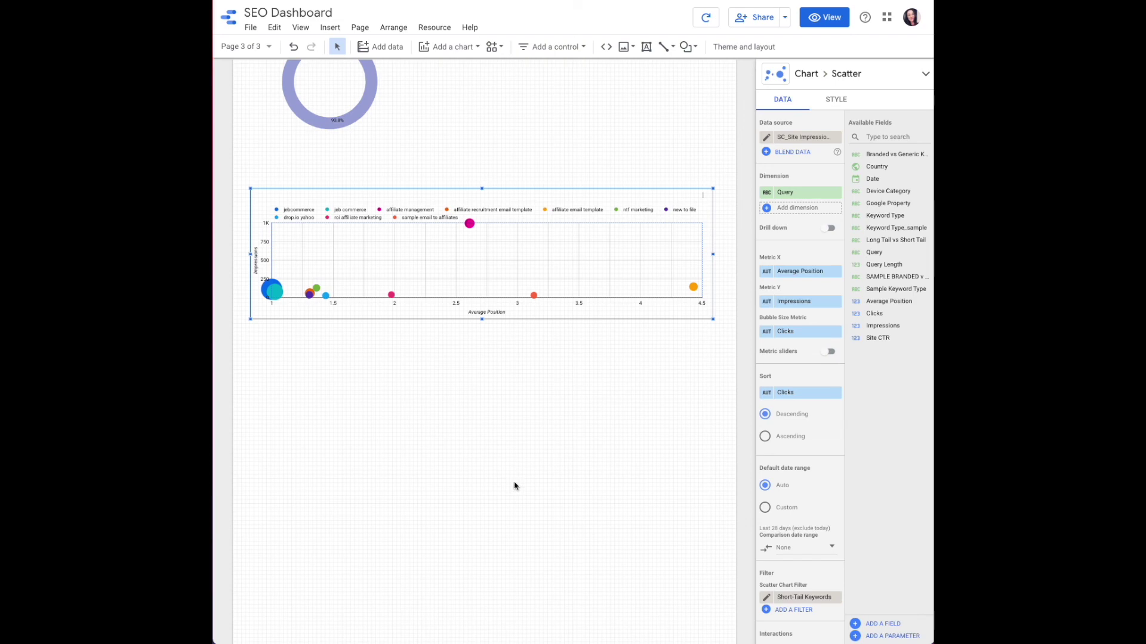
scroll(473, 392, "up", 3)
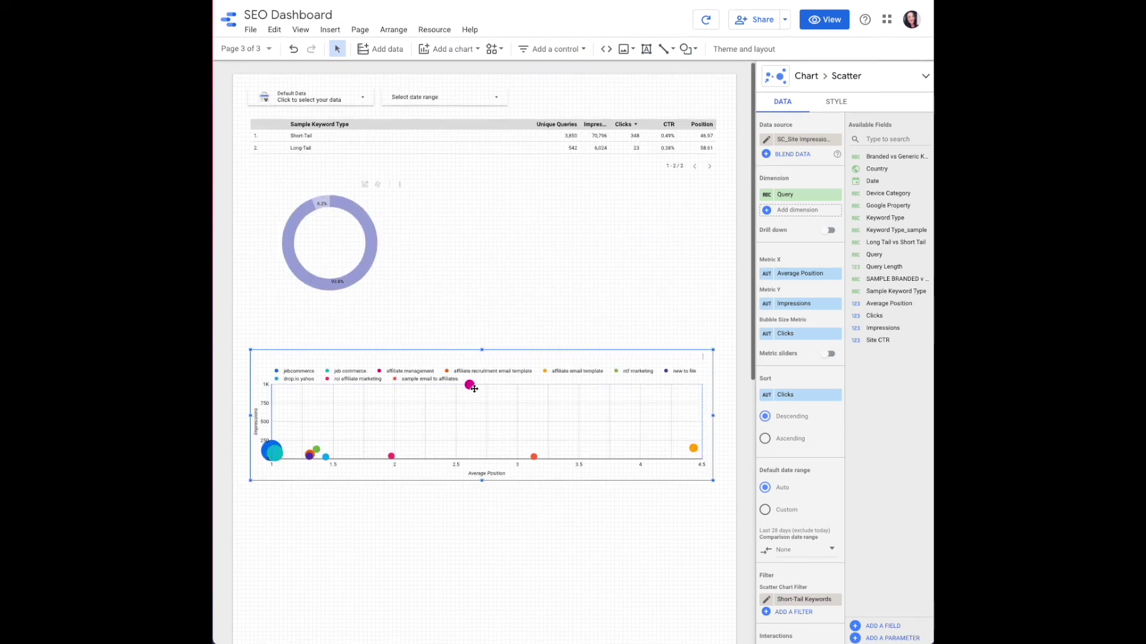